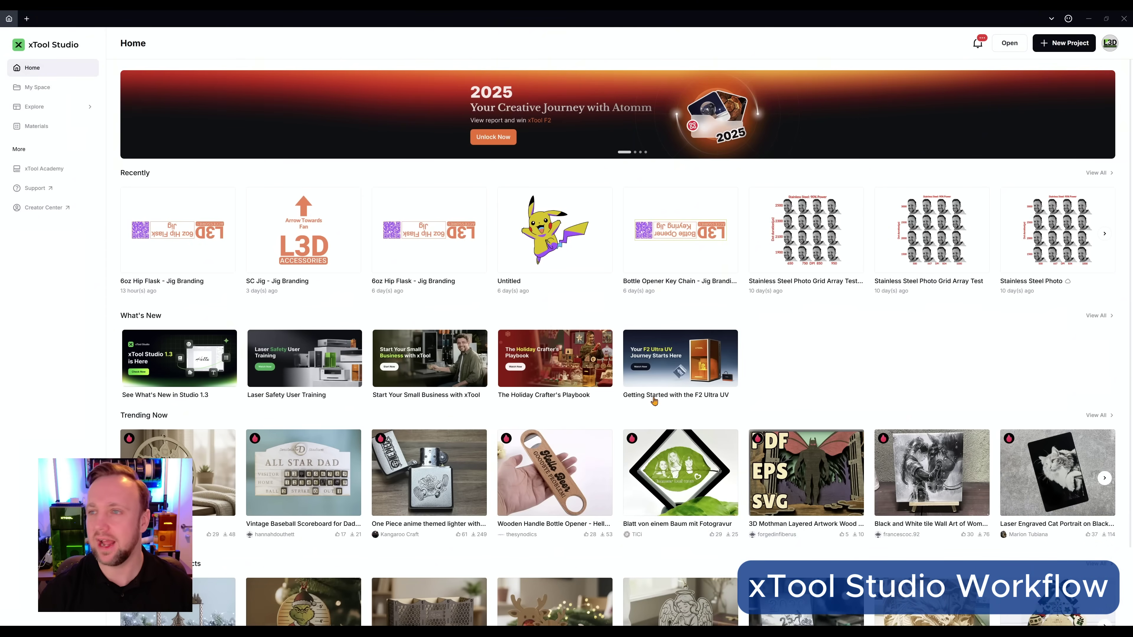
# Create an Untitled project for the connected xTool F2, showing the camera view of the sheet
pyautogui.click(1059, 48)
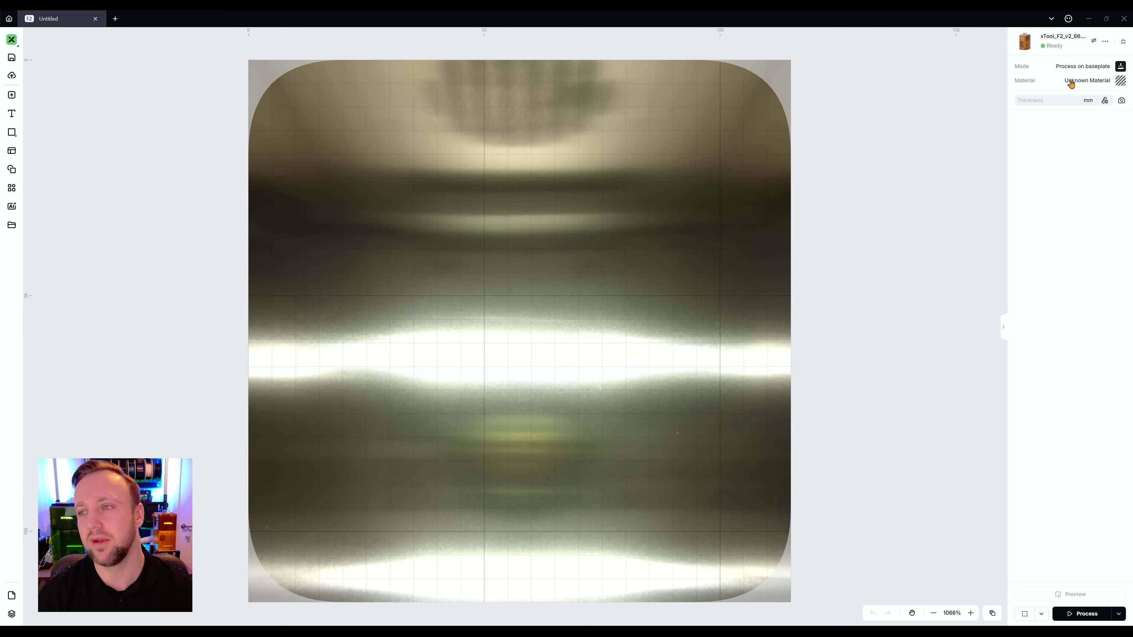
# Choose 304 Stainless Steel from the materials list and apply it to the project
pyautogui.click(1088, 81)
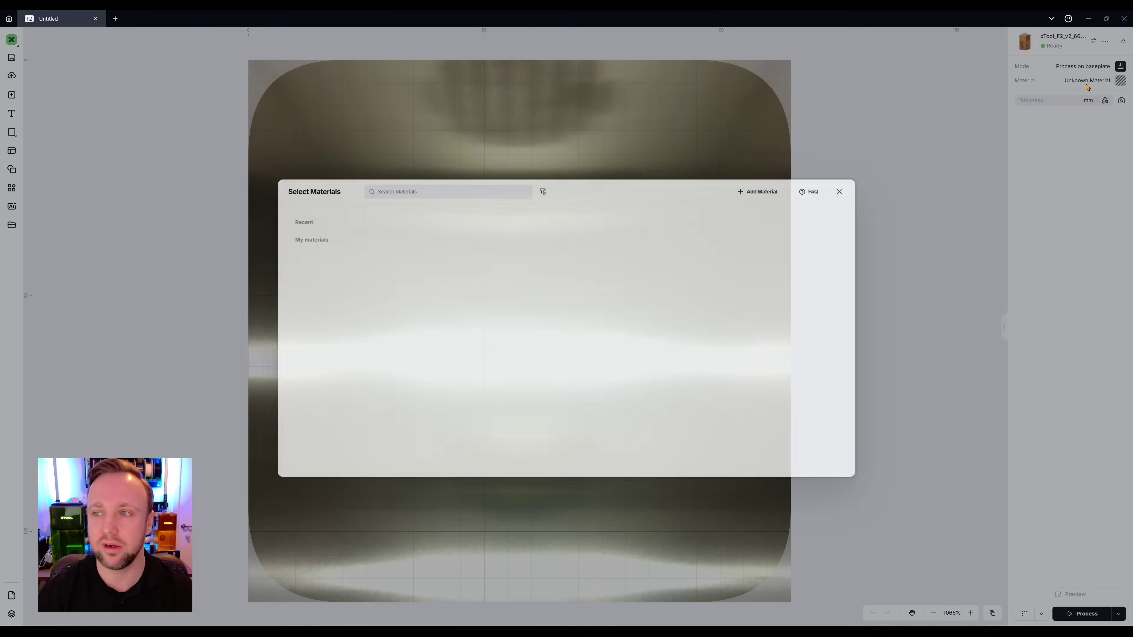
pyautogui.click(437, 268)
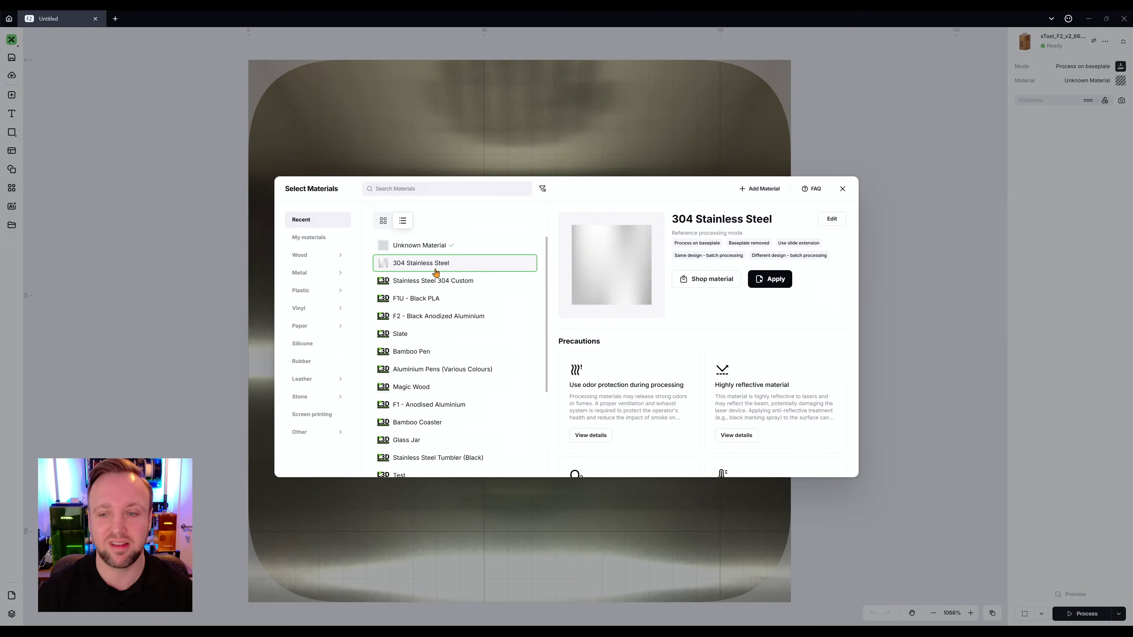
pyautogui.click(754, 286)
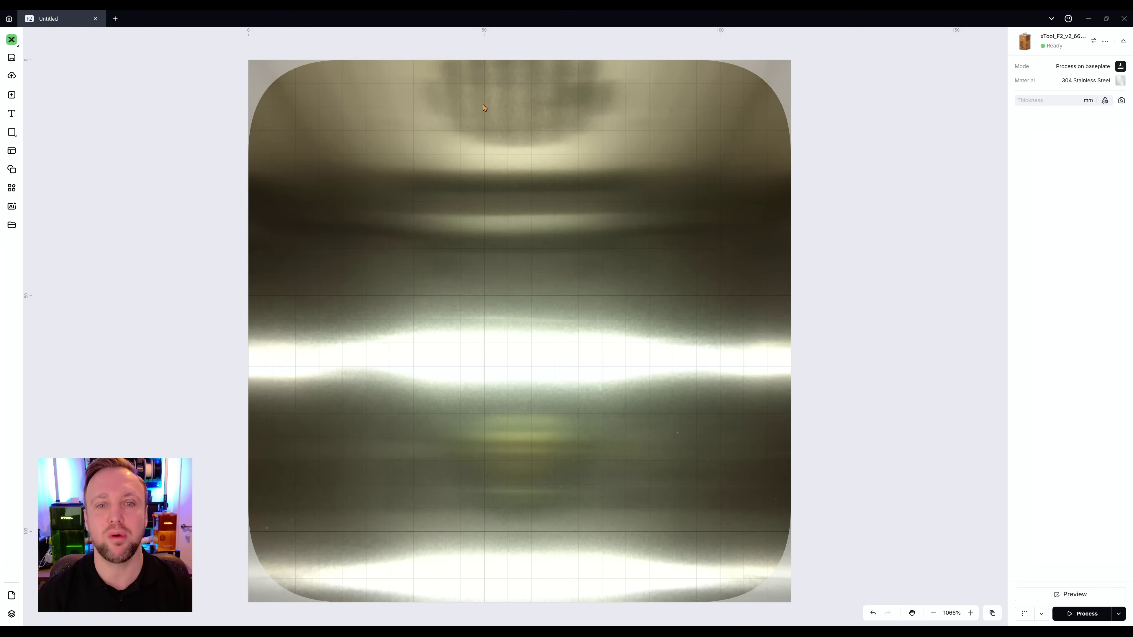
# Import the portrait photo and drag it so it snaps to the sheet's horizontal centre
pyautogui.click(11, 94)
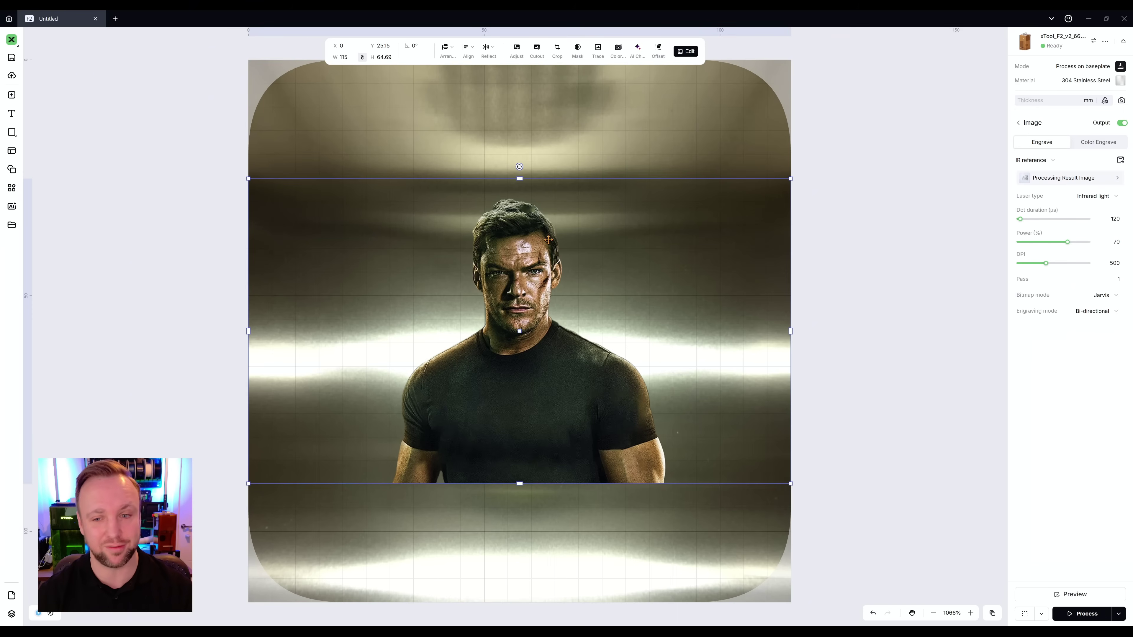
pyautogui.moveTo(540, 246)
pyautogui.mouseDown()
pyautogui.moveTo(529, 242)
pyautogui.moveTo(542, 255)
pyautogui.mouseUp()
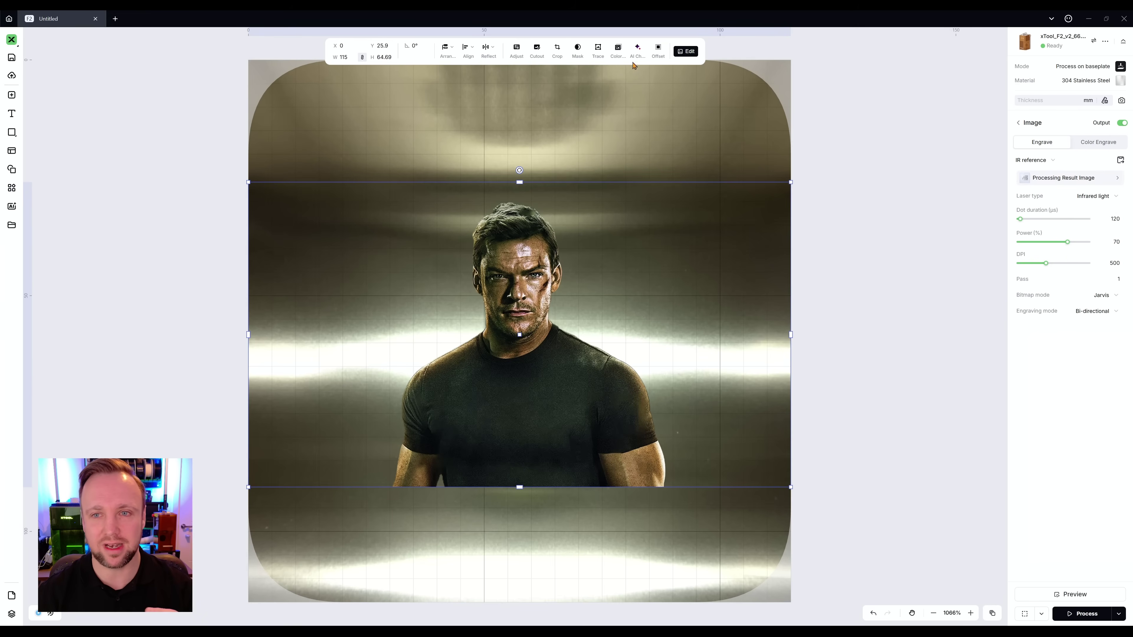
# Crop the portrait's left and right edges inward around the man, then centre it on the sheet
pyautogui.click(686, 51)
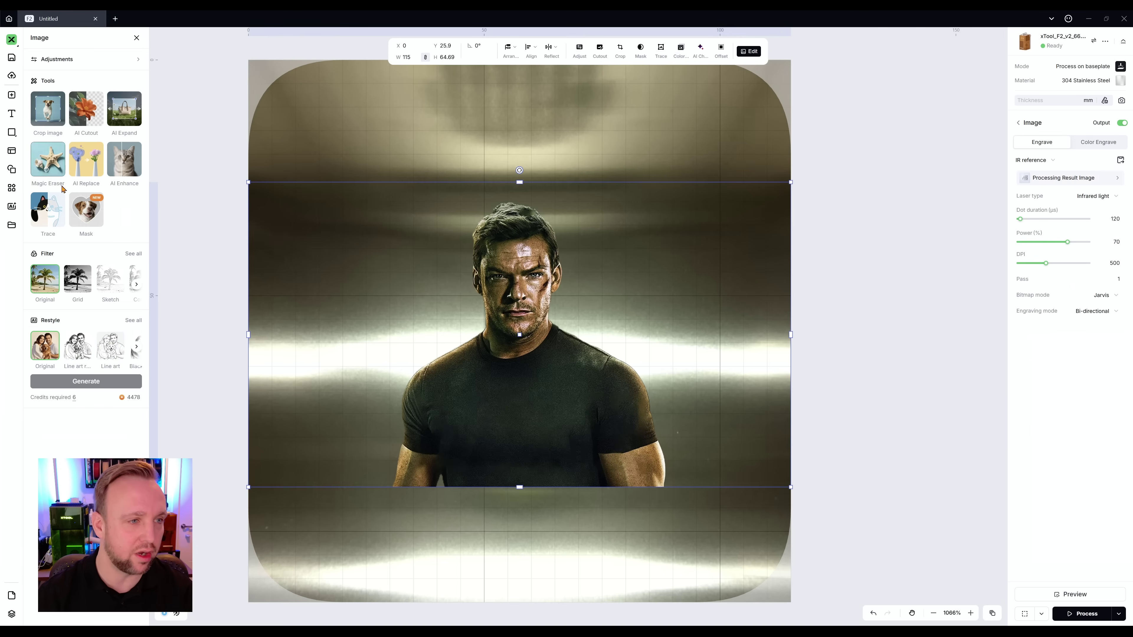
pyautogui.click(250, 79)
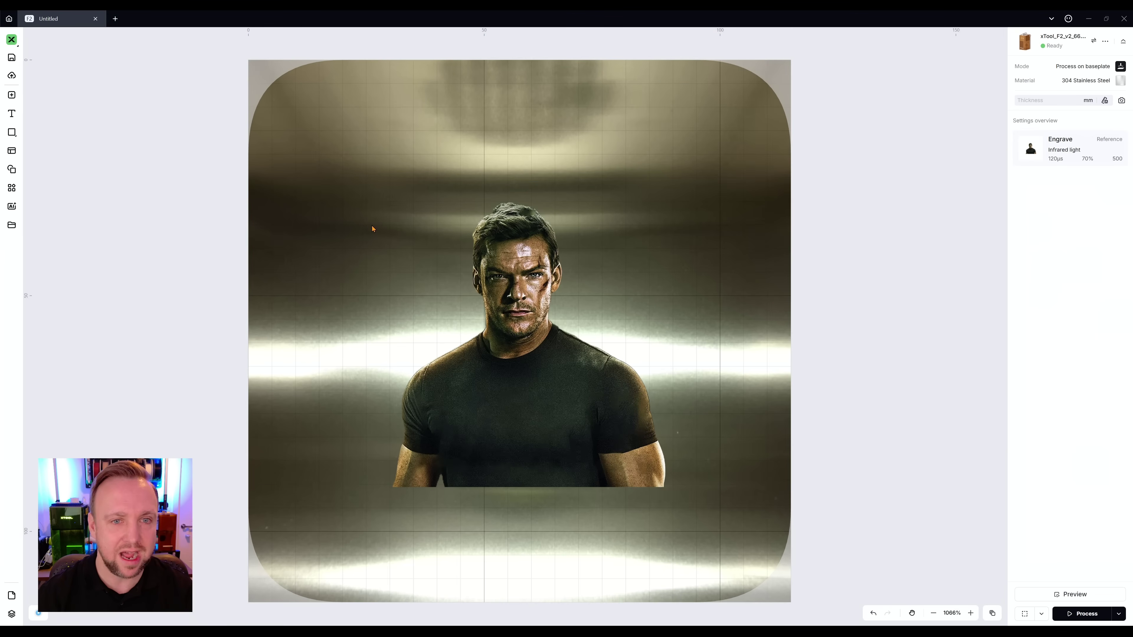
pyautogui.click(559, 226)
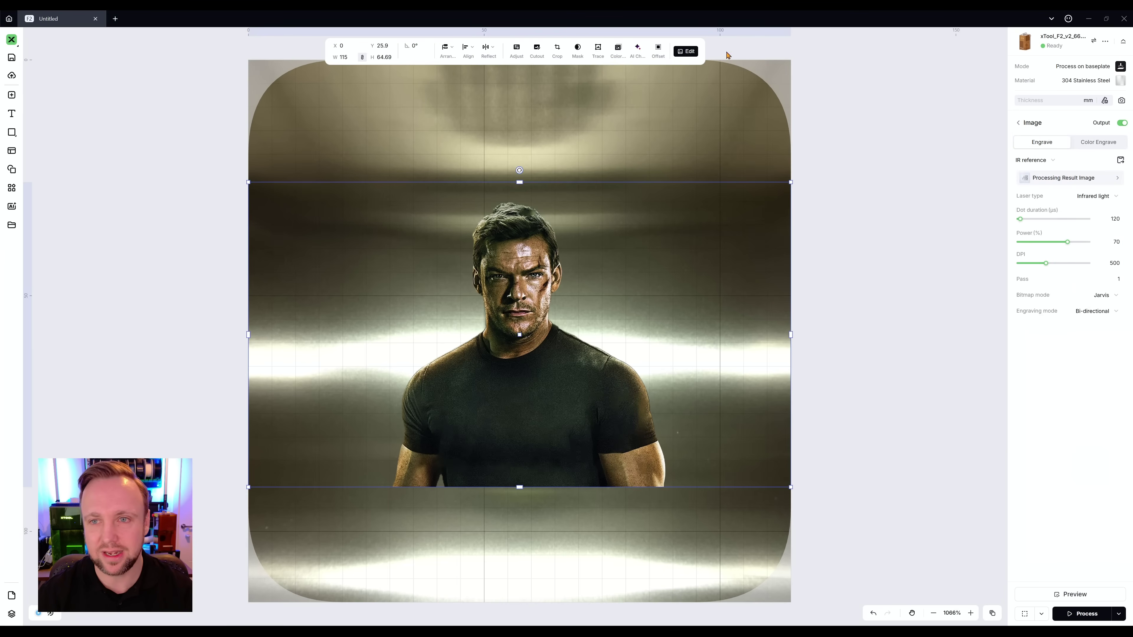
pyautogui.click(557, 48)
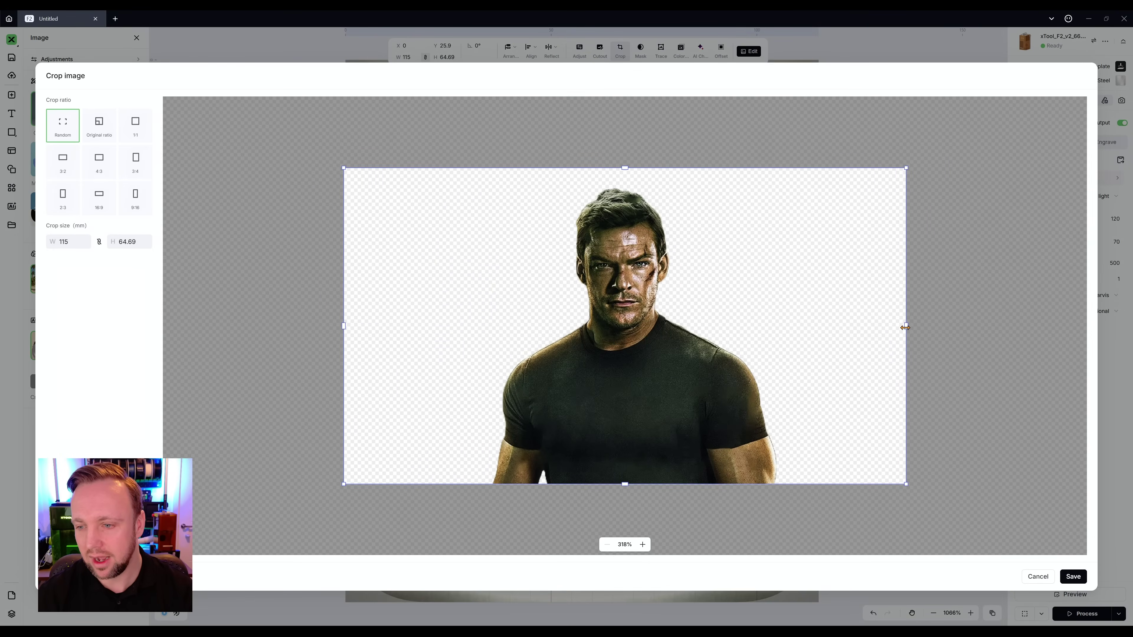
pyautogui.moveTo(904, 325); pyautogui.dragTo(778, 336)
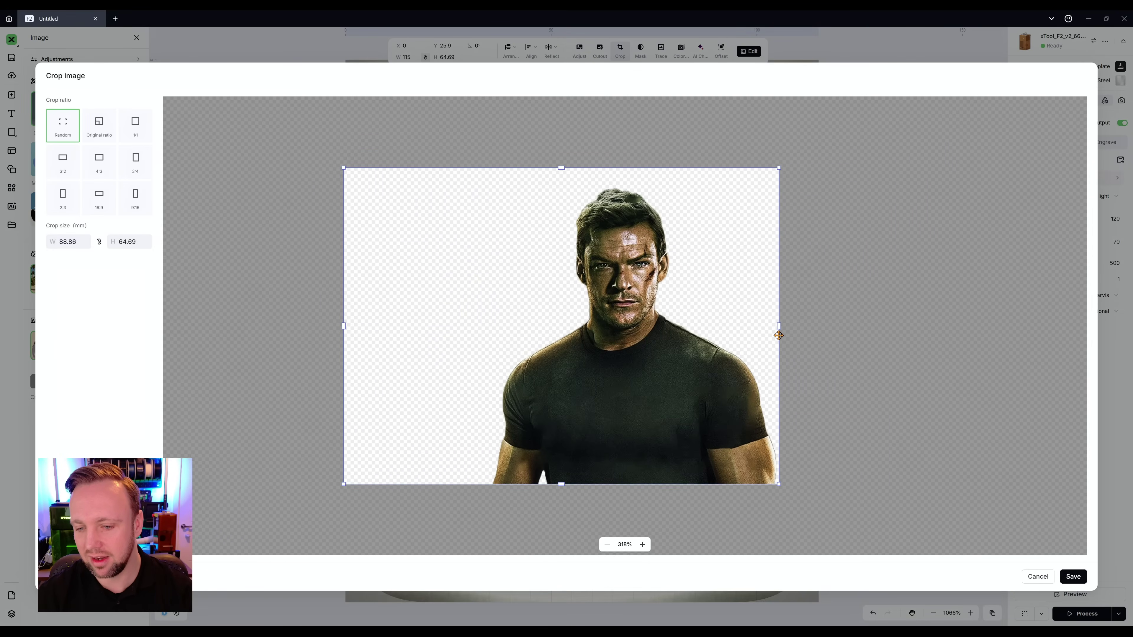
pyautogui.moveTo(408, 326); pyautogui.dragTo(554, 334)
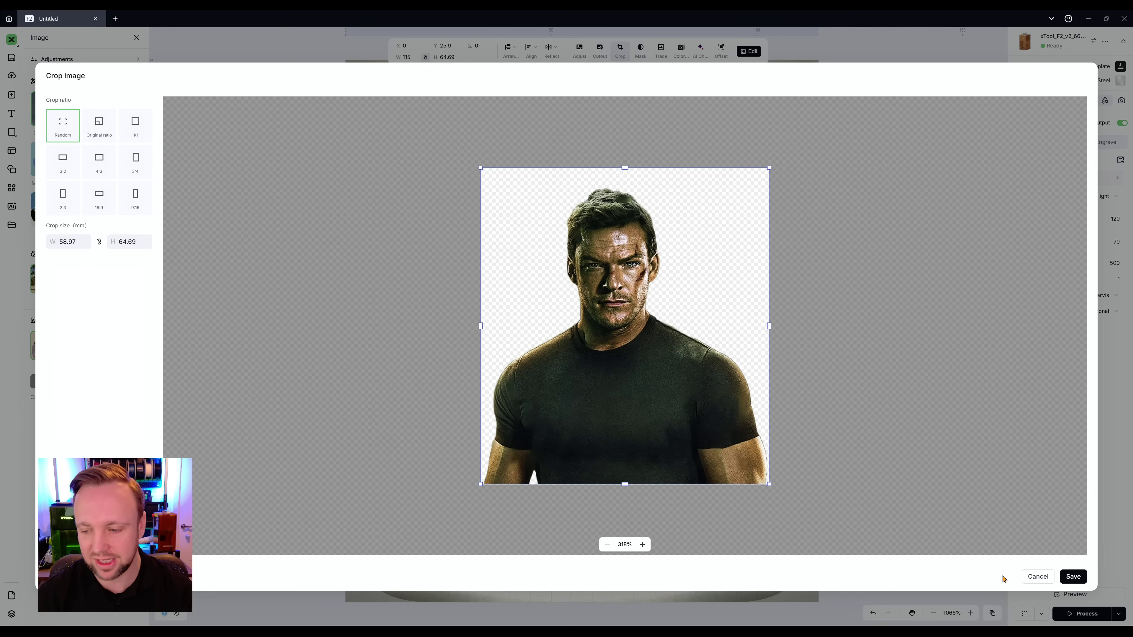
pyautogui.click(1074, 578)
pyautogui.moveTo(529, 283); pyautogui.dragTo(643, 294)
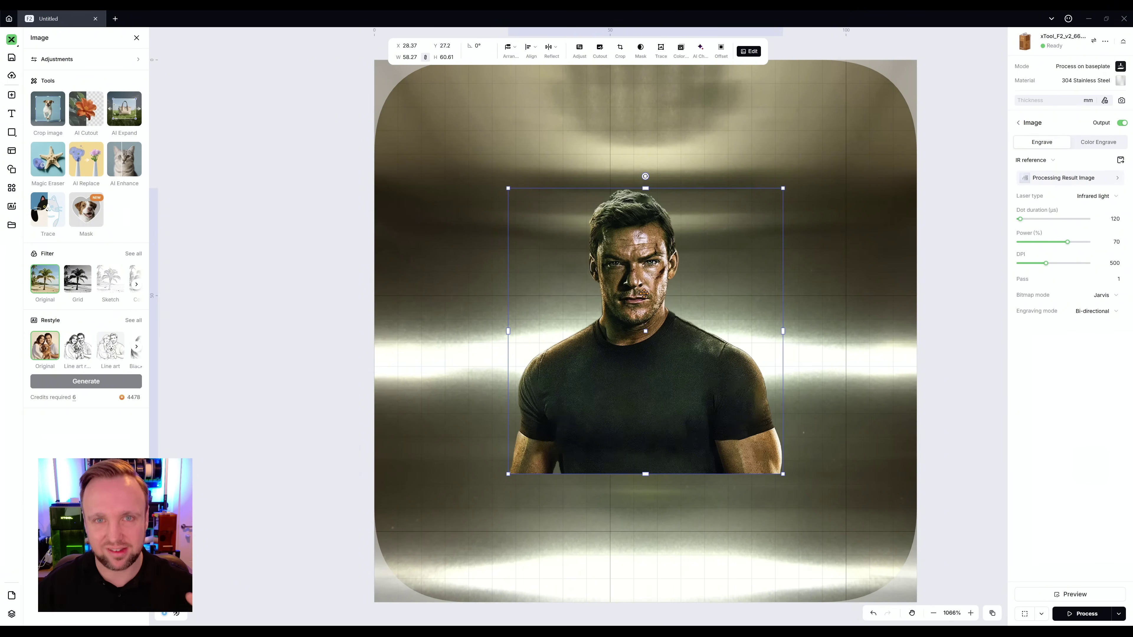
# Reselect the portrait and show its Adjustments panel with Auto Adjust and the sliders
pyautogui.press('Escape')
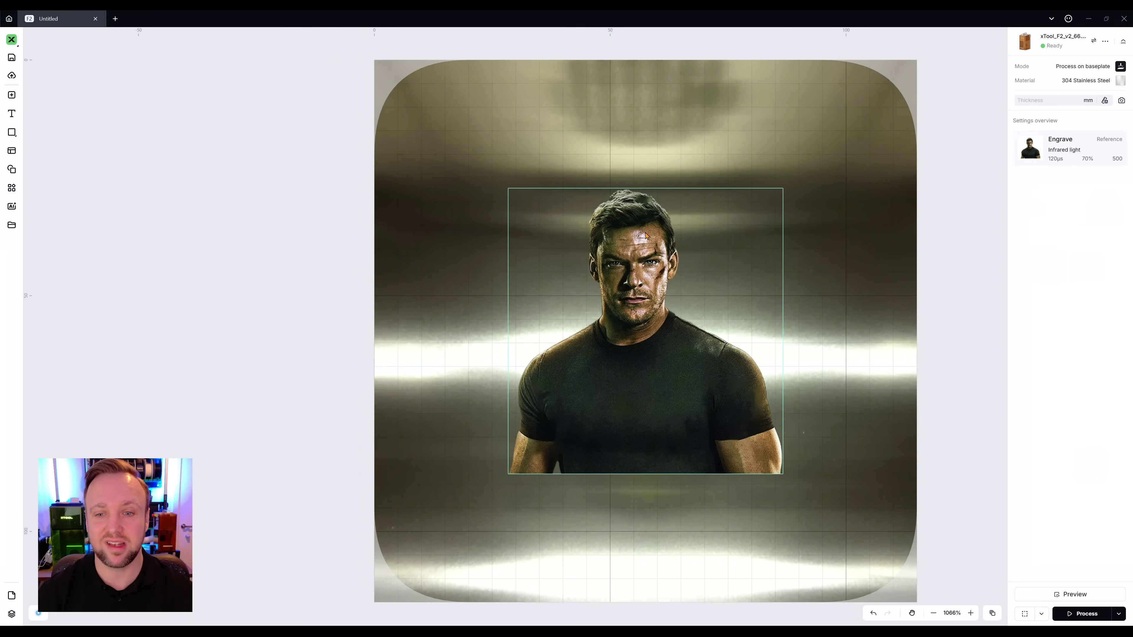
pyautogui.click(577, 403)
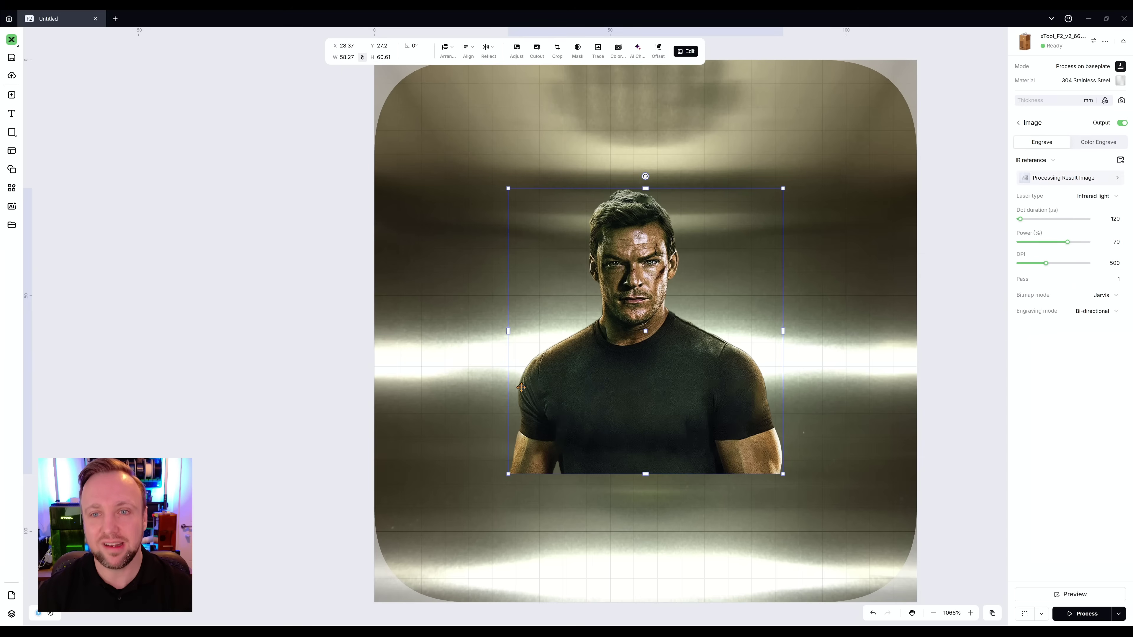
pyautogui.click(516, 49)
pyautogui.click(139, 39)
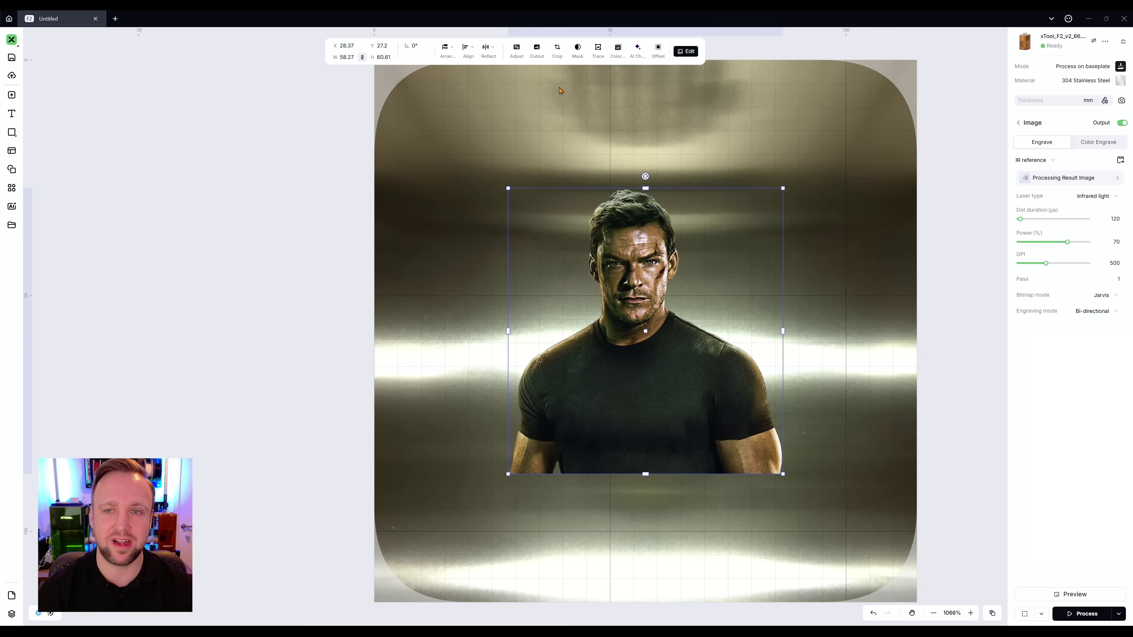
pyautogui.click(684, 53)
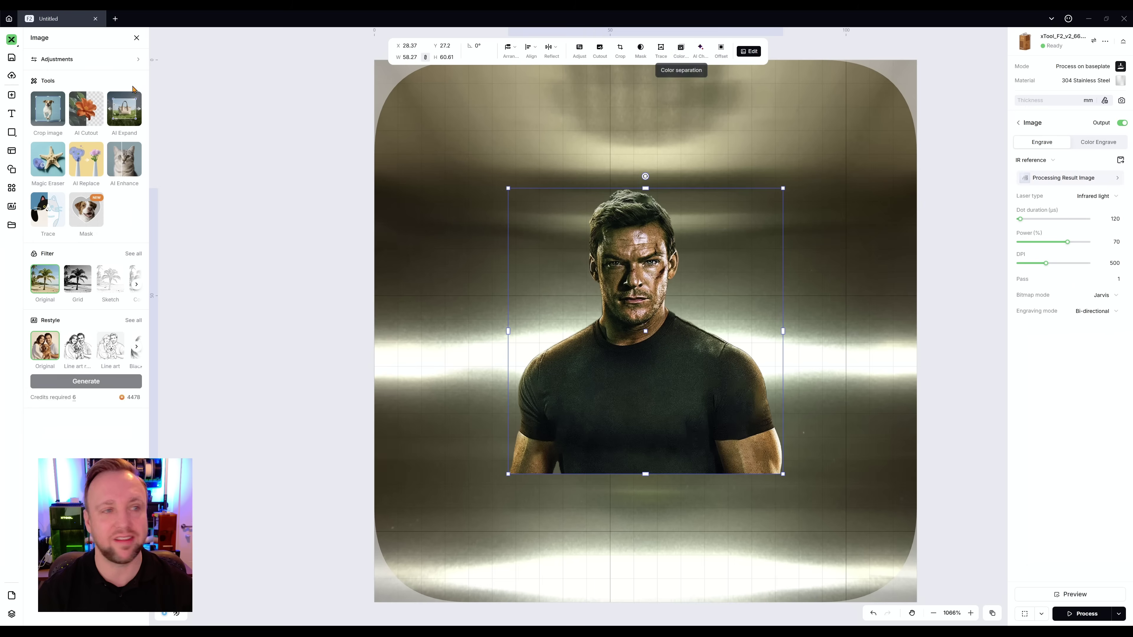
pyautogui.click(78, 62)
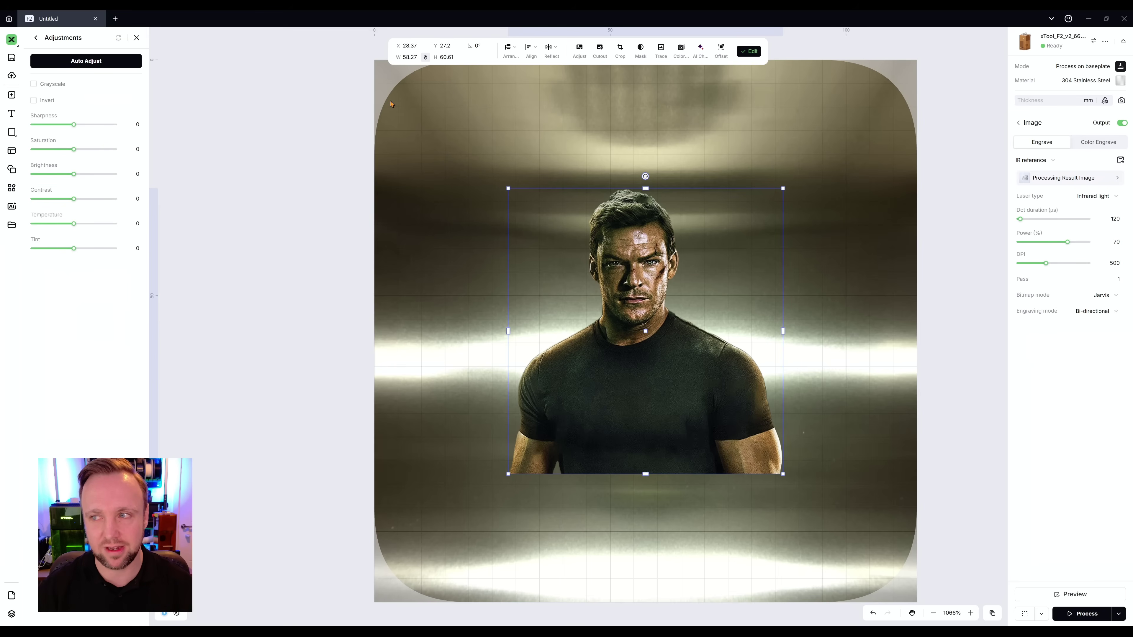
# Run Auto Adjust on the portrait, giving an adjustment strength of 38
pyautogui.click(83, 61)
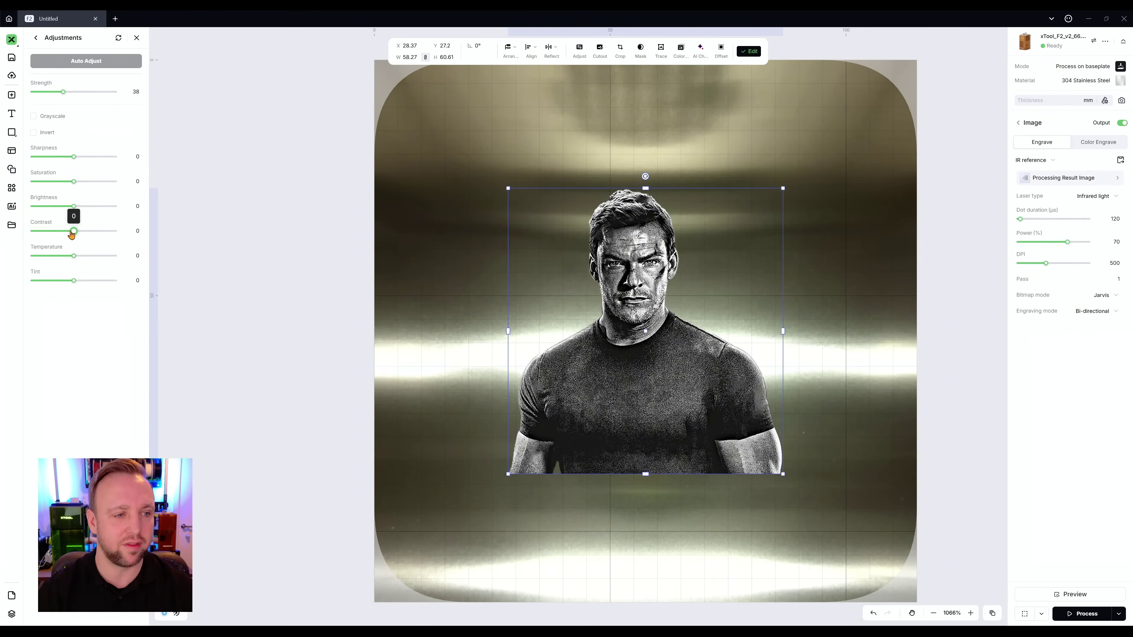
# Drag the portrait's contrast down to -10 and brightness down to -5
pyautogui.moveTo(75, 237); pyautogui.dragTo(70, 236)
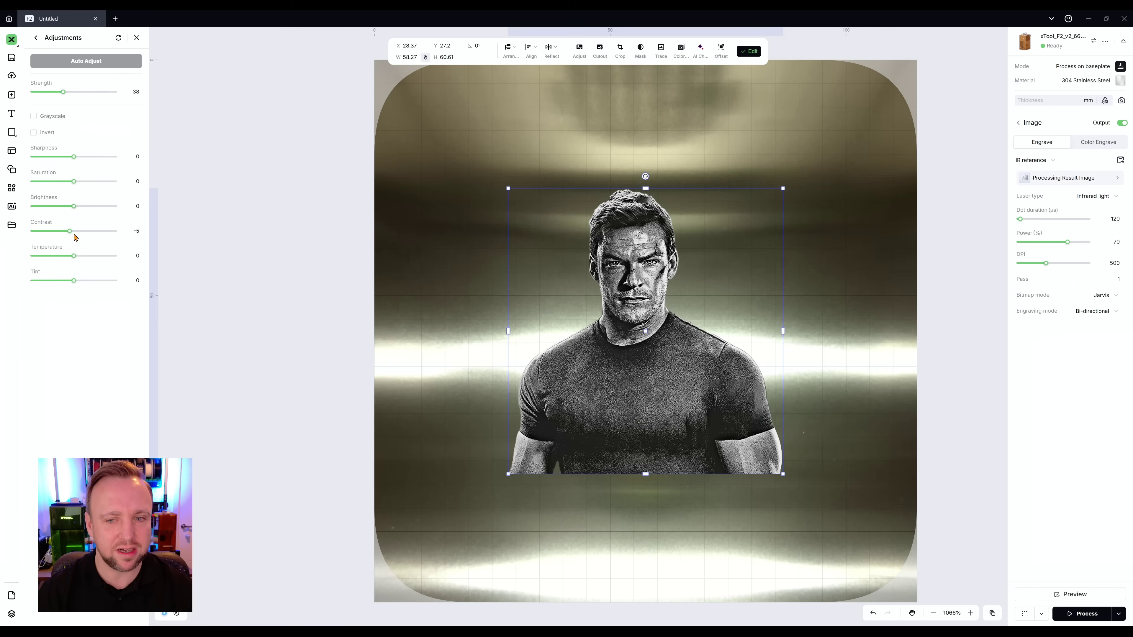
pyautogui.moveTo(73, 206)
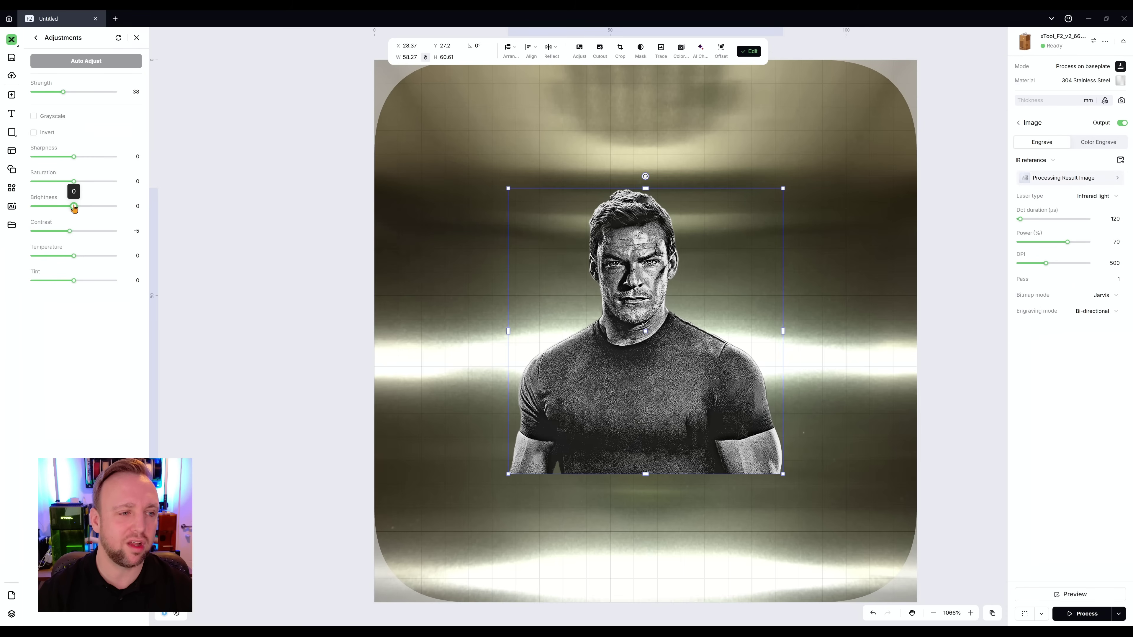
pyautogui.moveTo(73, 206); pyautogui.dragTo(67, 211)
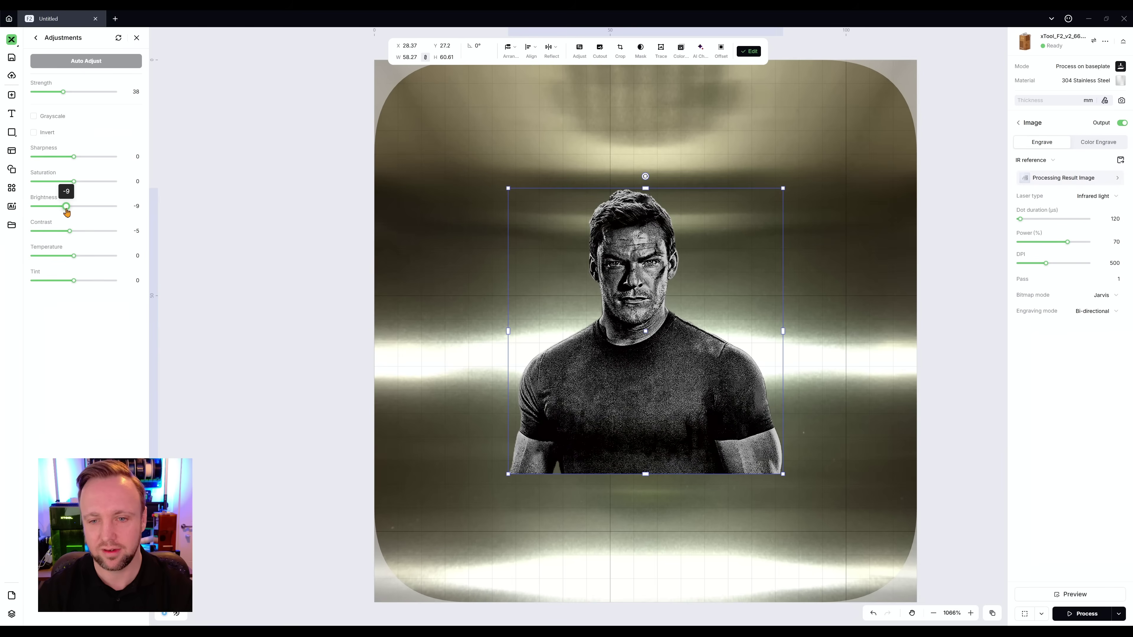
pyautogui.moveTo(67, 211)
pyautogui.mouseDown()
pyautogui.moveTo(65, 237)
pyautogui.moveTo(70, 211)
pyautogui.mouseUp()
pyautogui.moveTo(66, 212)
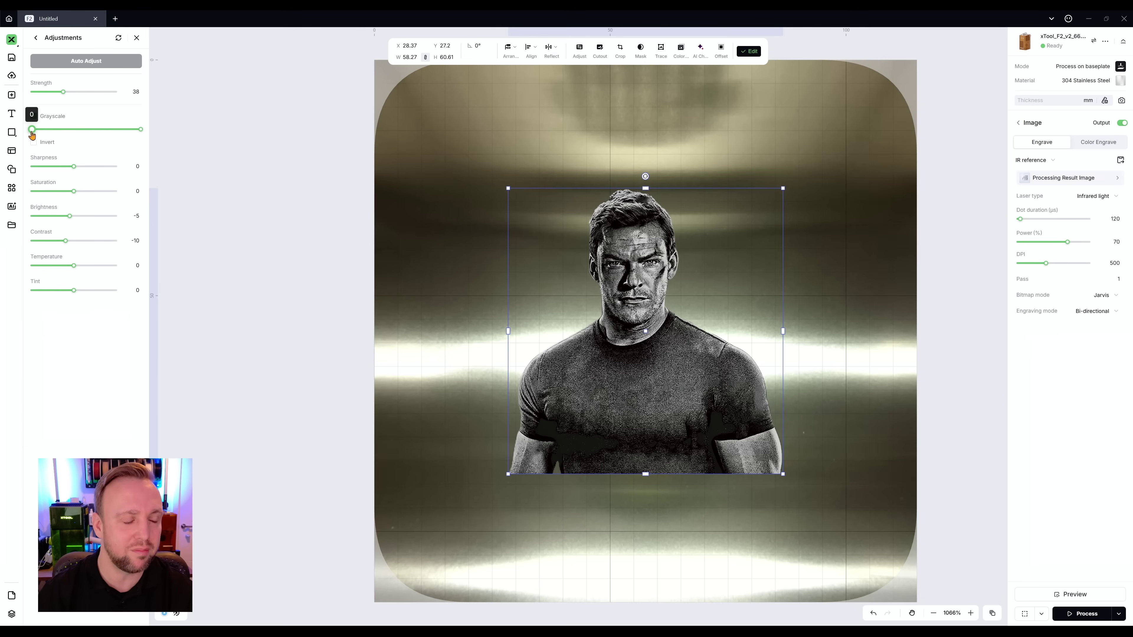
# Tweak the grayscale strength slider, then return the portrait's sharpness to 0
pyautogui.moveTo(32, 135); pyautogui.dragTo(38, 136)
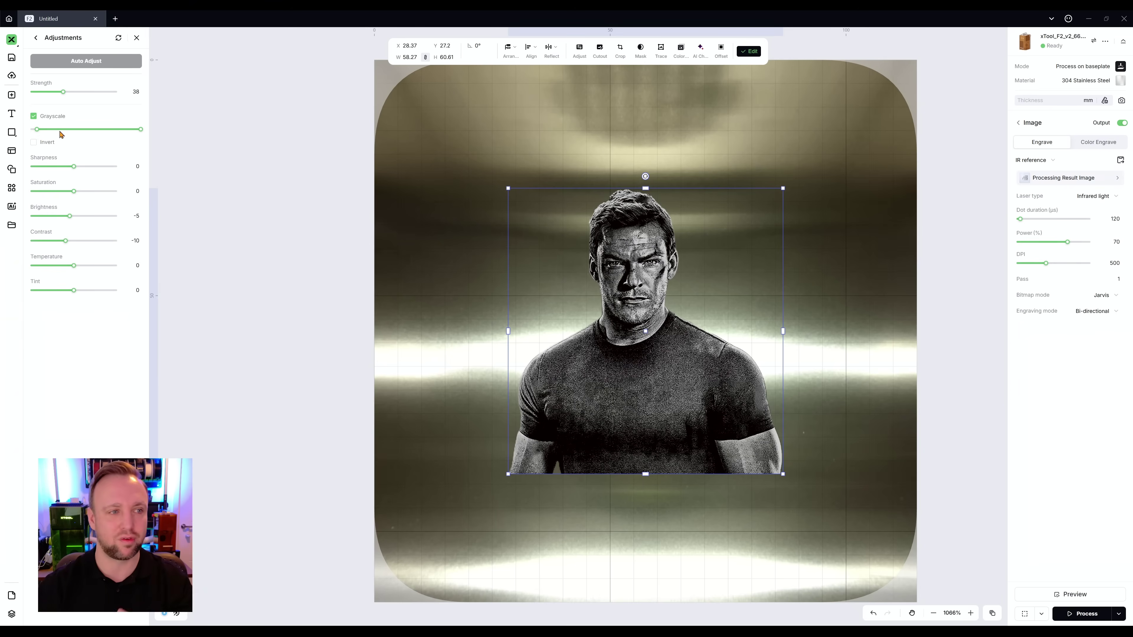
pyautogui.moveTo(35, 133)
pyautogui.mouseDown()
pyautogui.moveTo(56, 134)
pyautogui.moveTo(33, 132)
pyautogui.mouseUp()
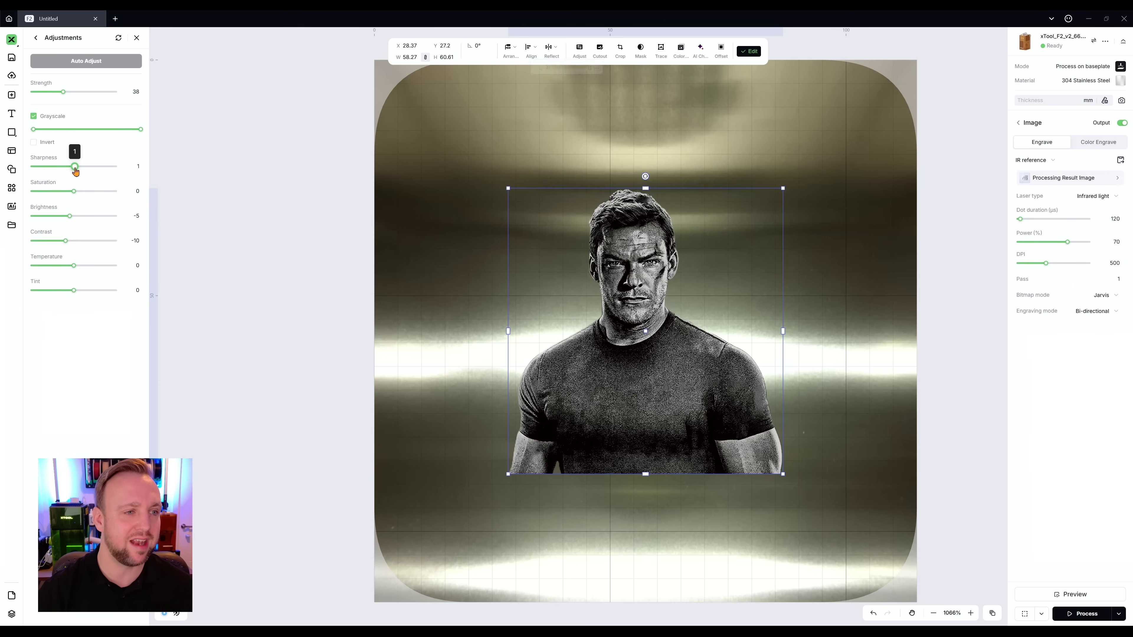
pyautogui.moveTo(74, 168); pyautogui.dragTo(75, 170)
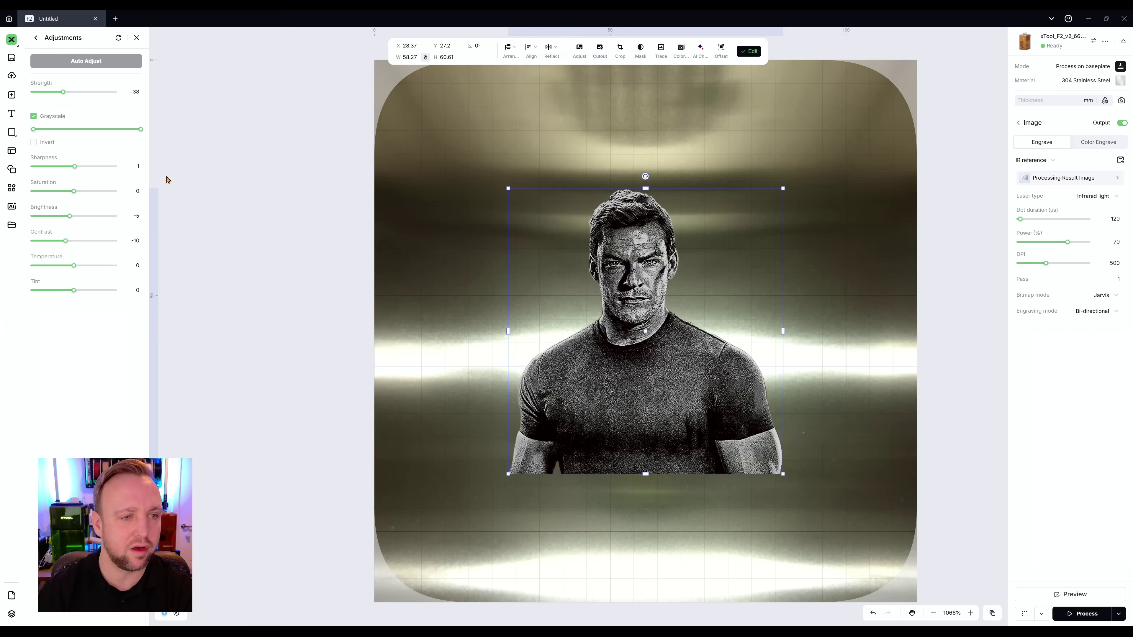
pyautogui.scroll(-2, 127, 167)
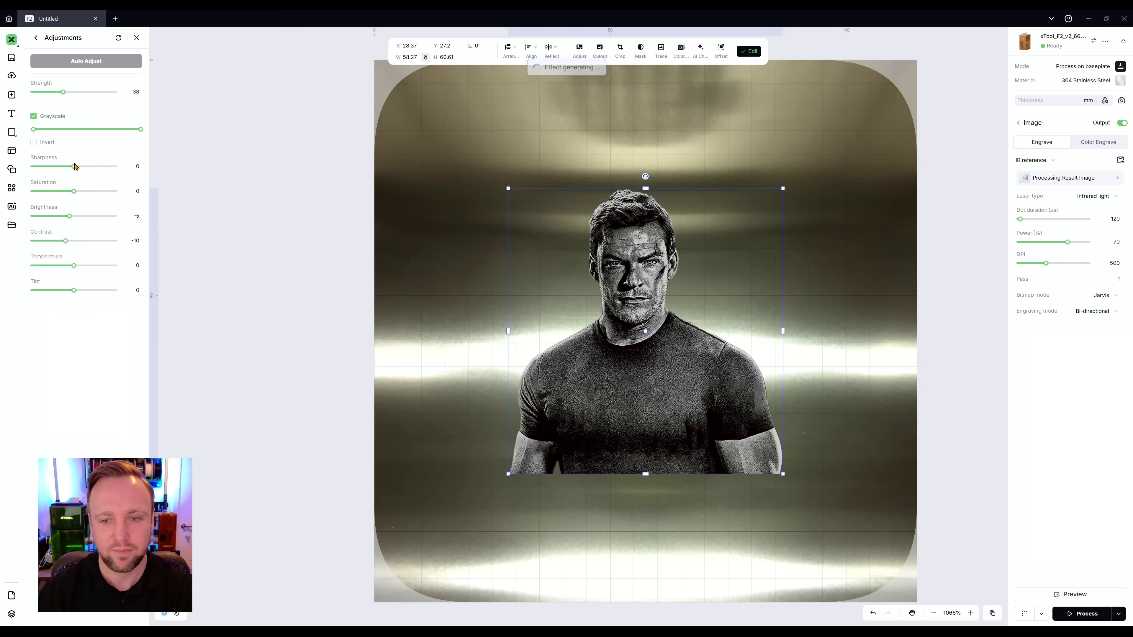
pyautogui.moveTo(73, 167); pyautogui.dragTo(74, 166)
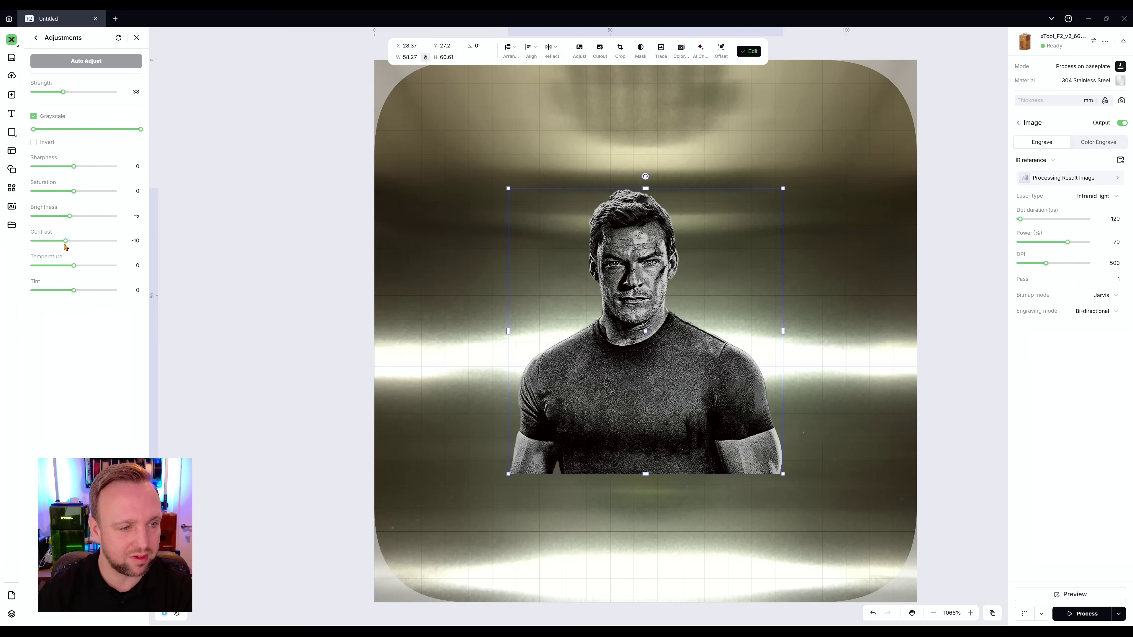
pyautogui.moveTo(66, 247)
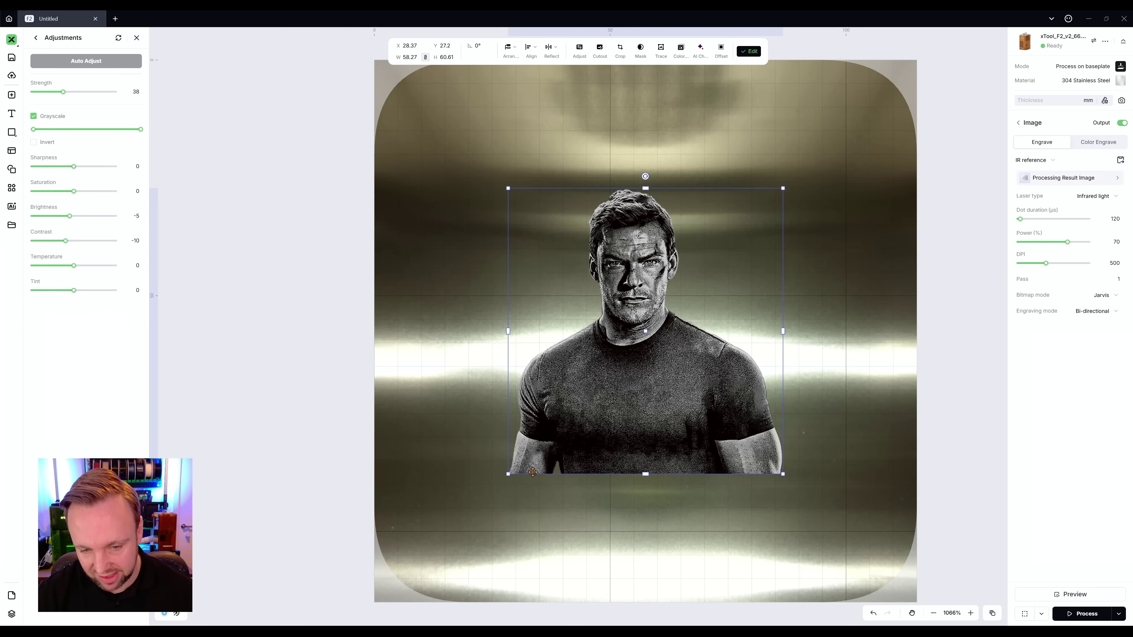
pyautogui.click(514, 406)
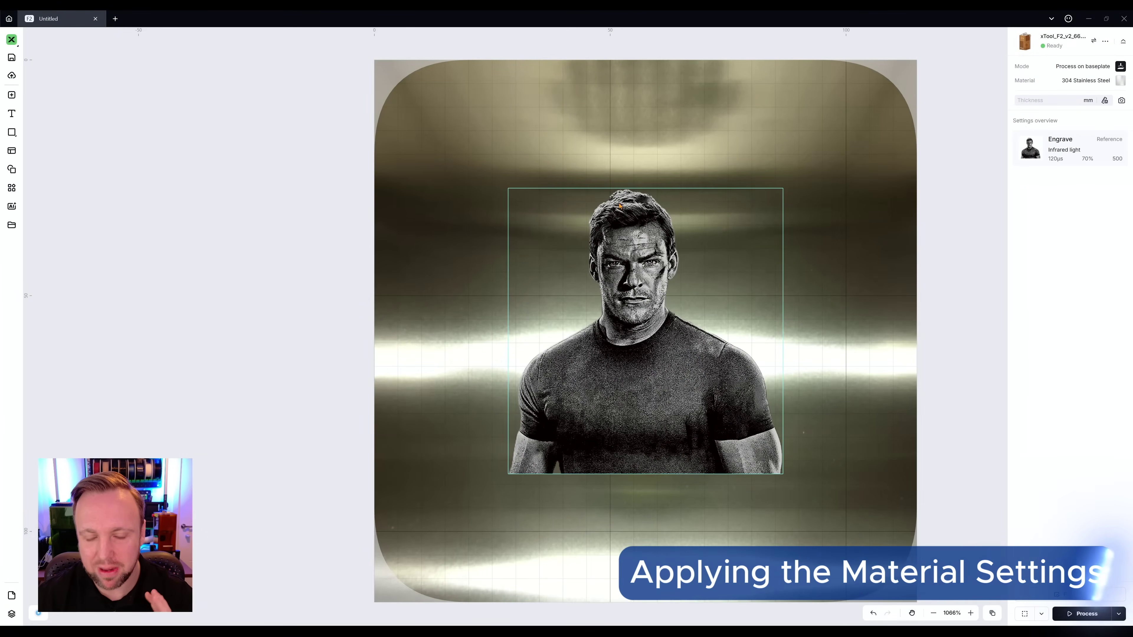
# Apply Stainless Steel 304 Custom to the portrait: 2000 µs dot duration, 80% power, 800 DPI
pyautogui.click(667, 326)
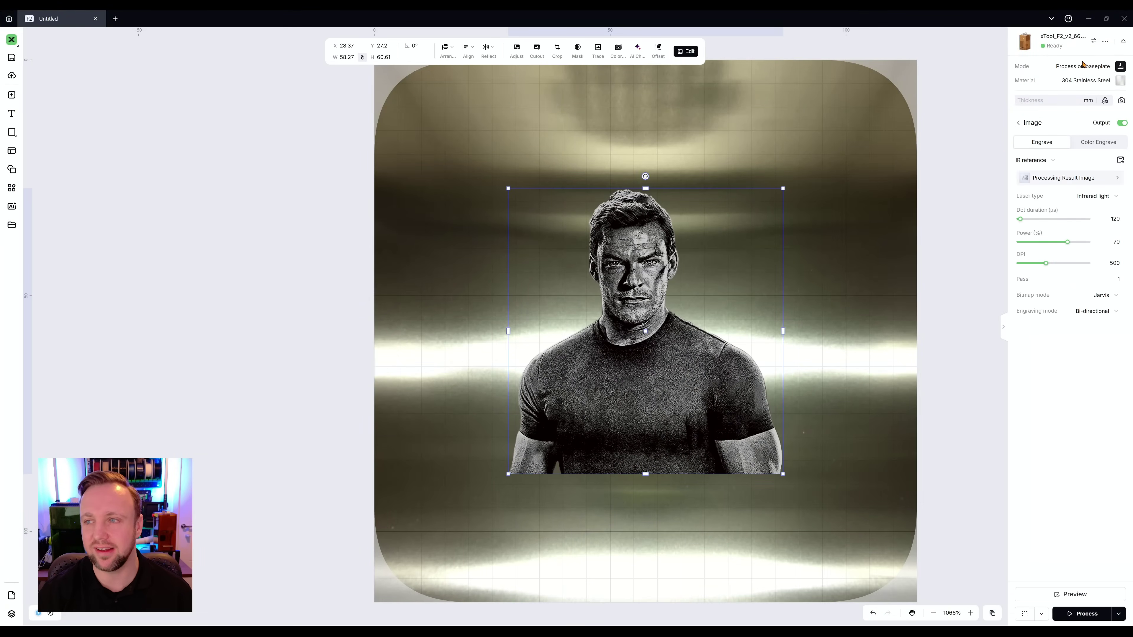
pyautogui.click(1078, 83)
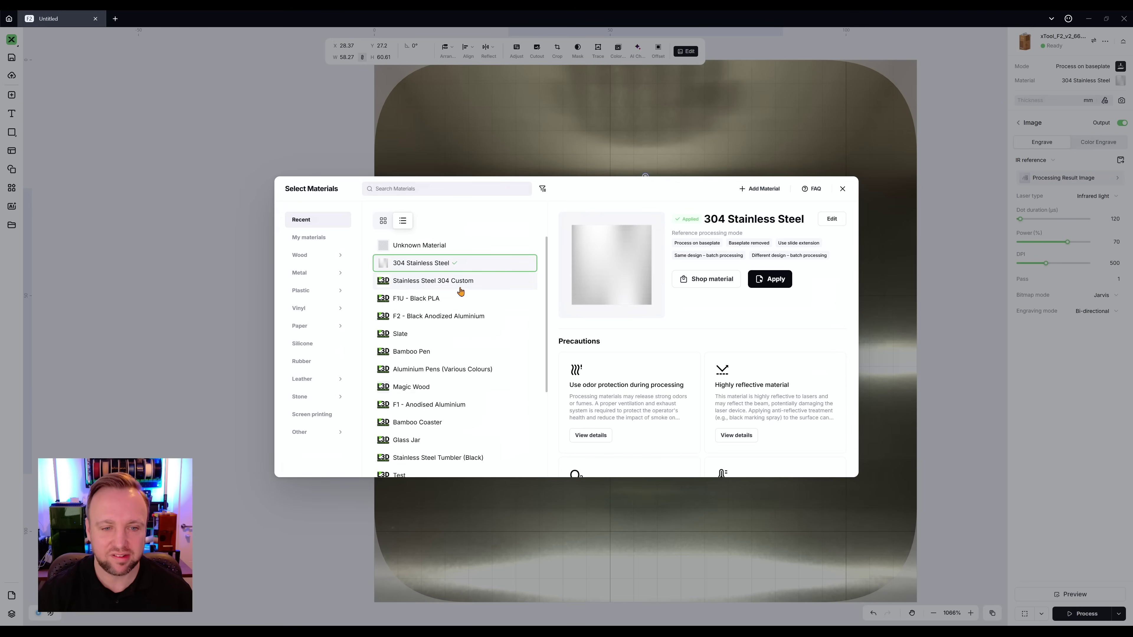
pyautogui.click(413, 287)
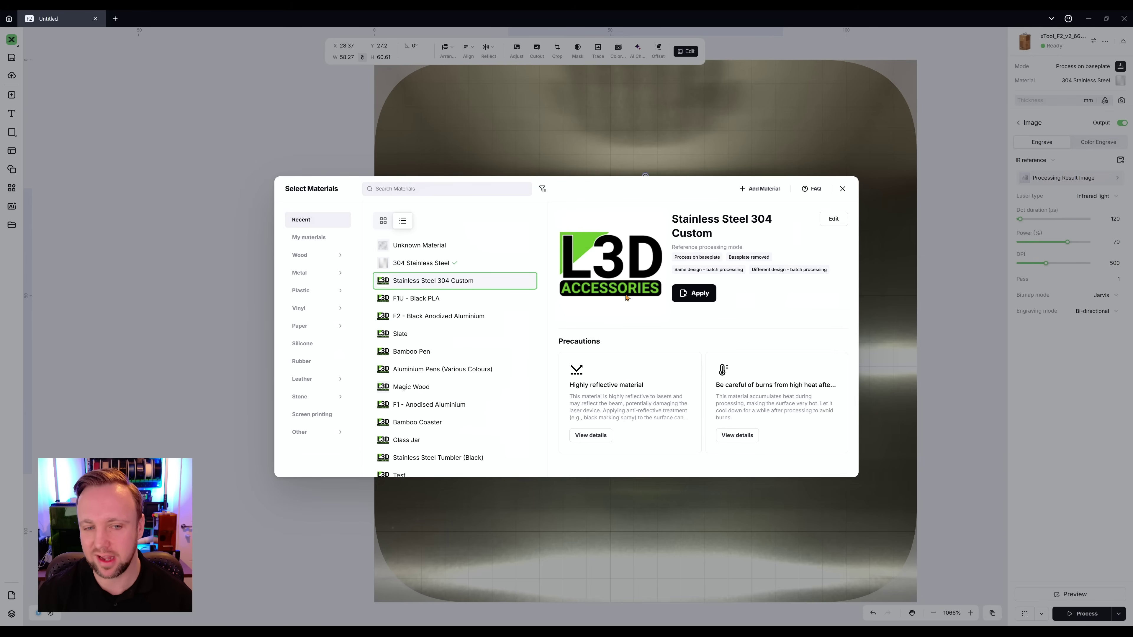
pyautogui.click(488, 263)
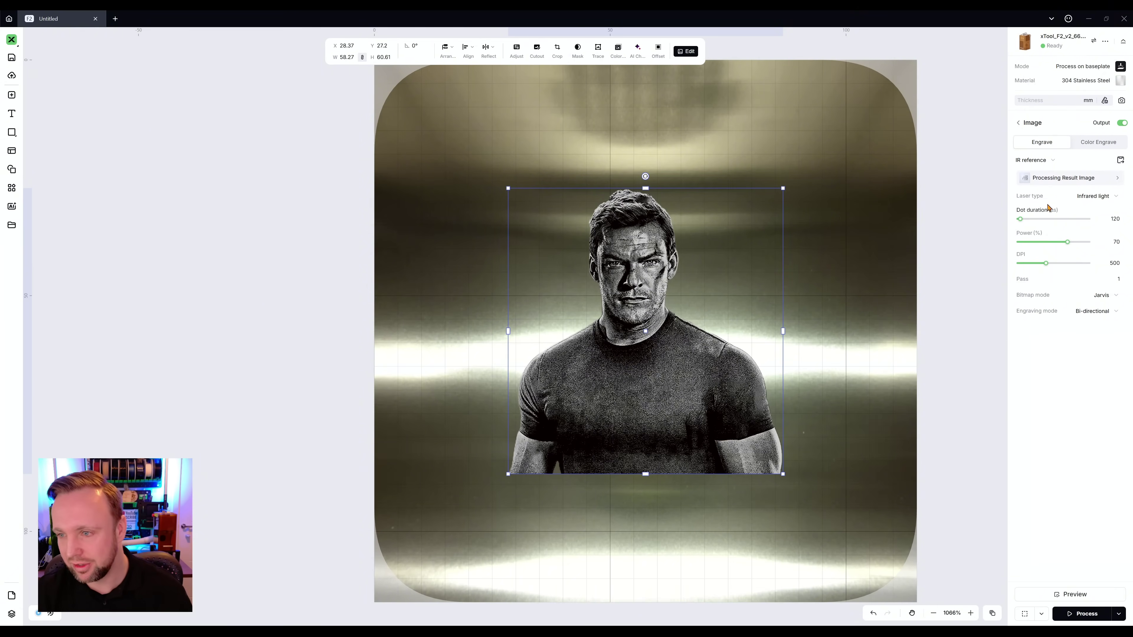
pyautogui.click(1085, 80)
pyautogui.click(445, 278)
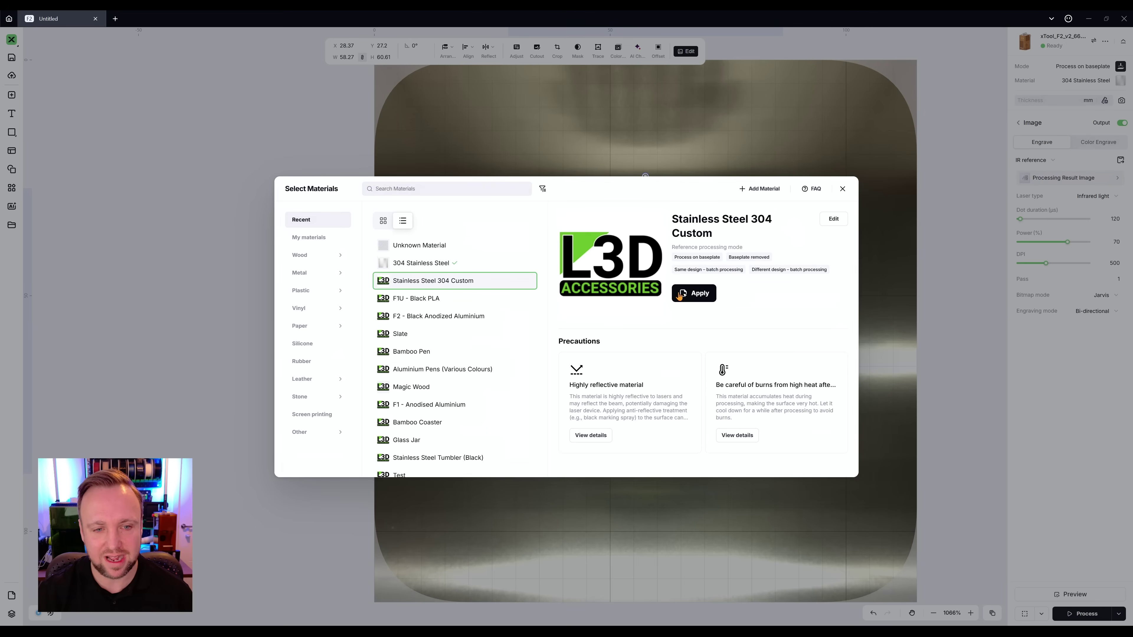
pyautogui.click(694, 294)
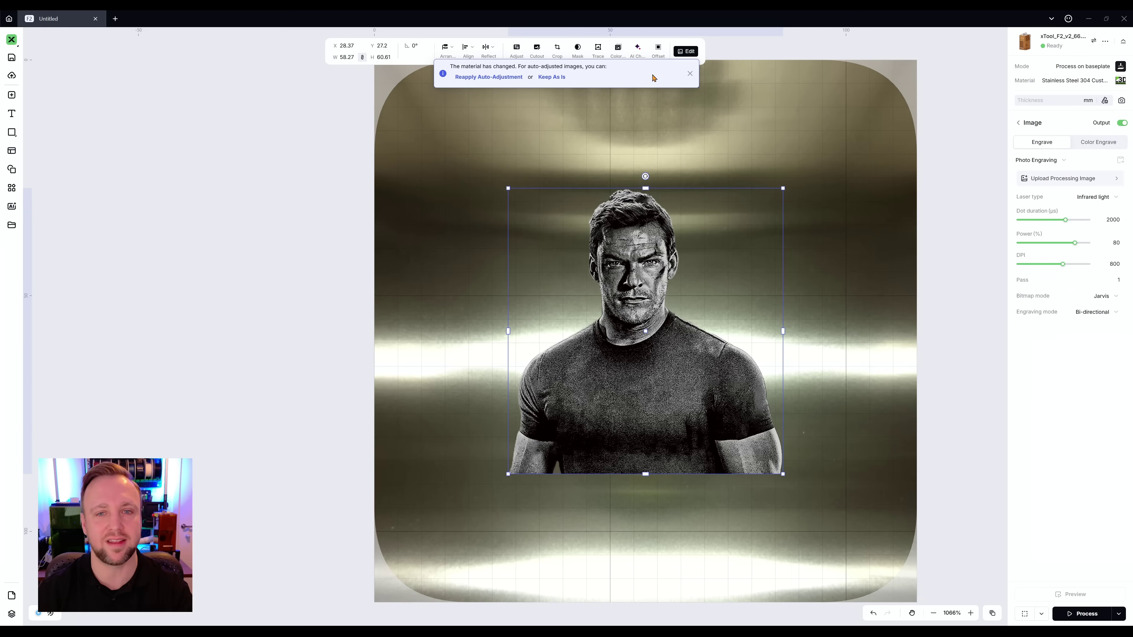
# Keep the image as is and position the 62.49 × 65 portrait at X 26.26, Y 25
pyautogui.click(551, 79)
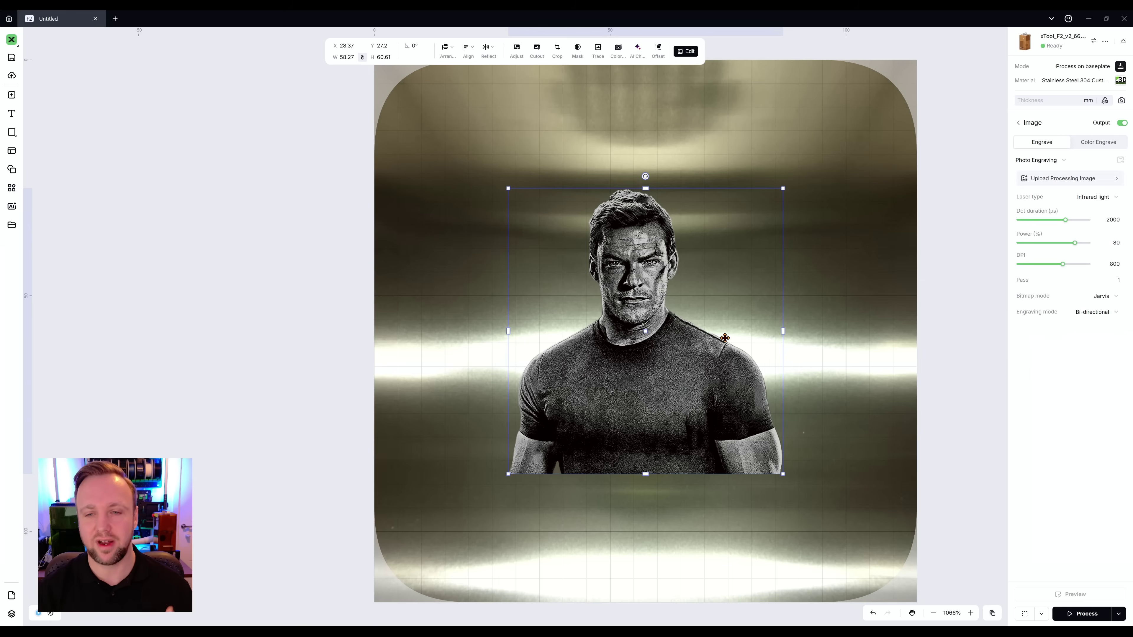
pyautogui.click(796, 323)
pyautogui.click(645, 289)
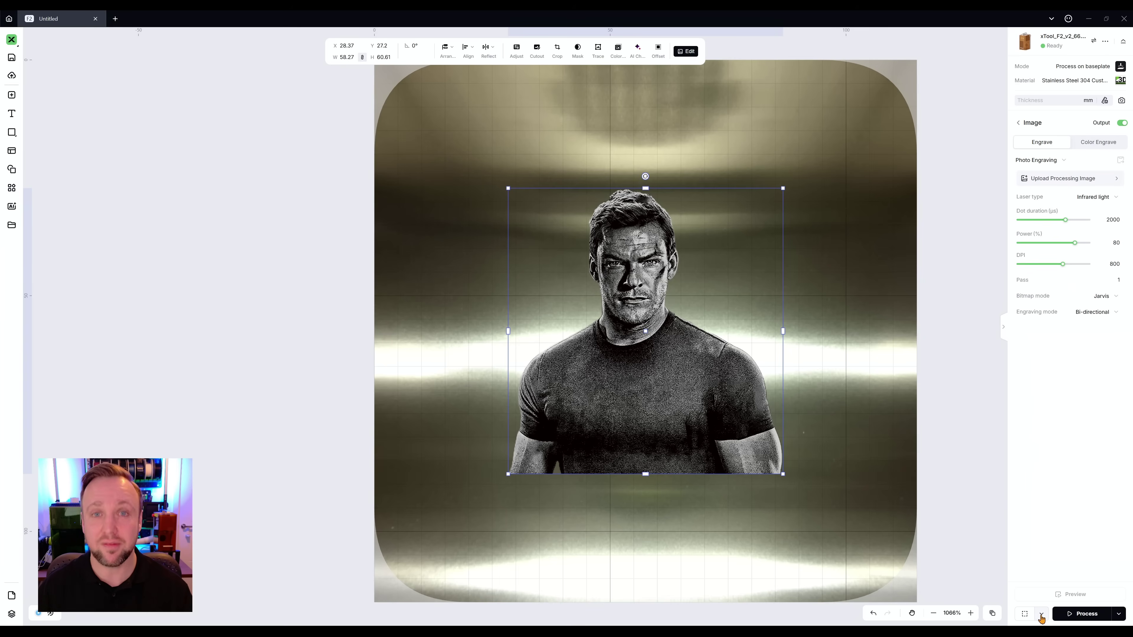
pyautogui.moveTo(607, 390)
pyautogui.mouseDown()
pyautogui.moveTo(607, 377)
pyautogui.moveTo(605, 390)
pyautogui.mouseUp()
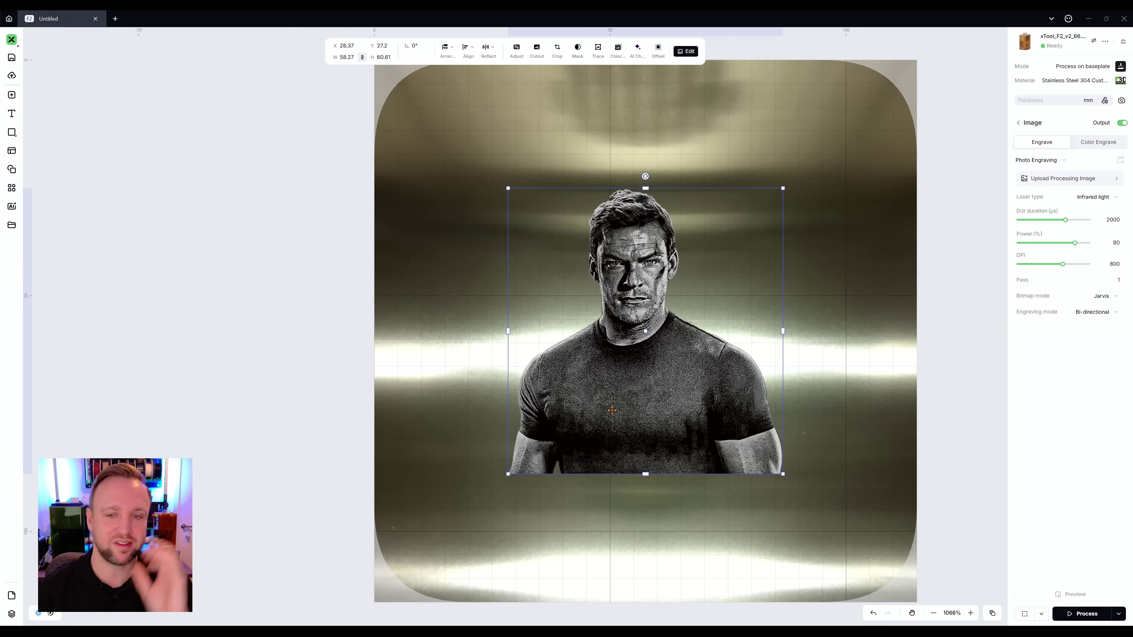
pyautogui.moveTo(634, 297); pyautogui.dragTo(633, 247)
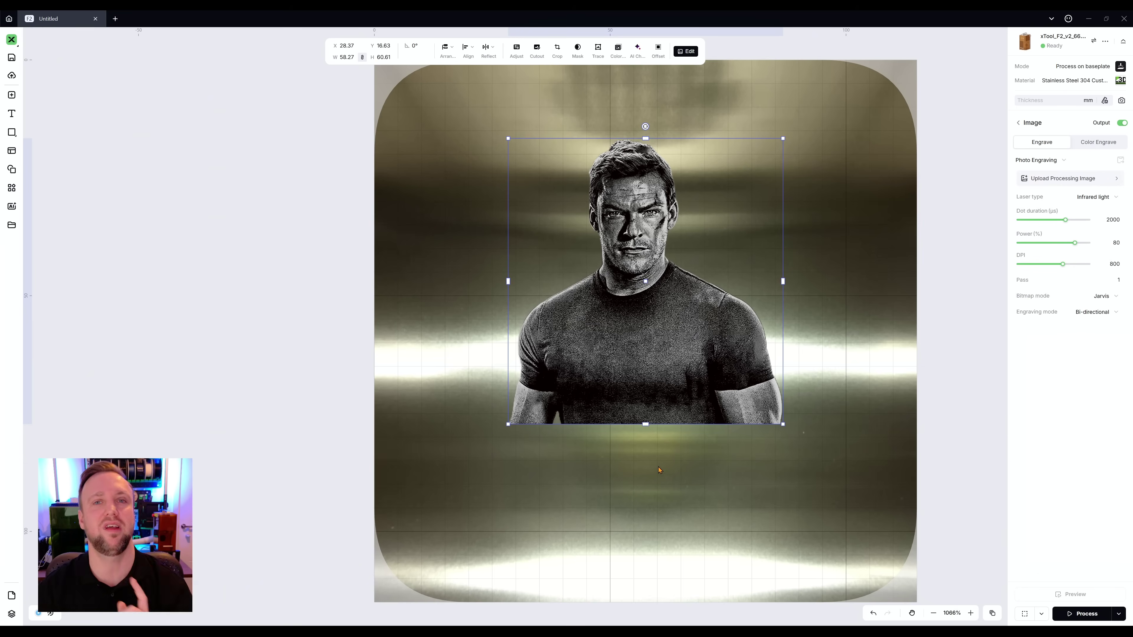
pyautogui.moveTo(646, 255); pyautogui.dragTo(645, 305)
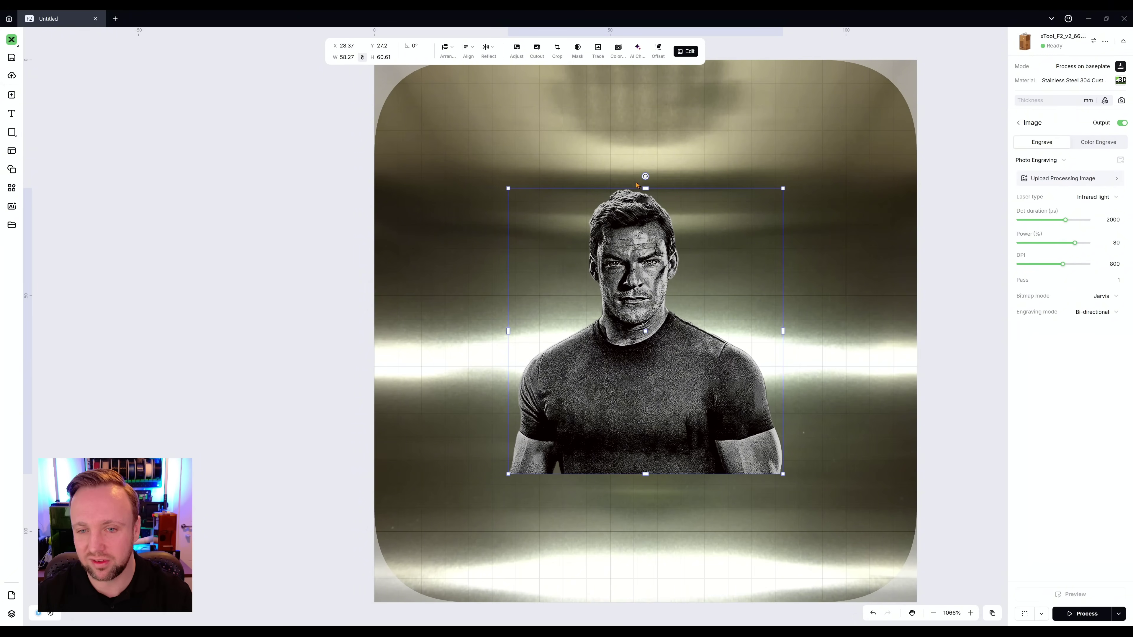
pyautogui.press('Escape')
# Frame the selected portrait's rectangular bounds on the plate at 10% framing light power
pyautogui.click(631, 285)
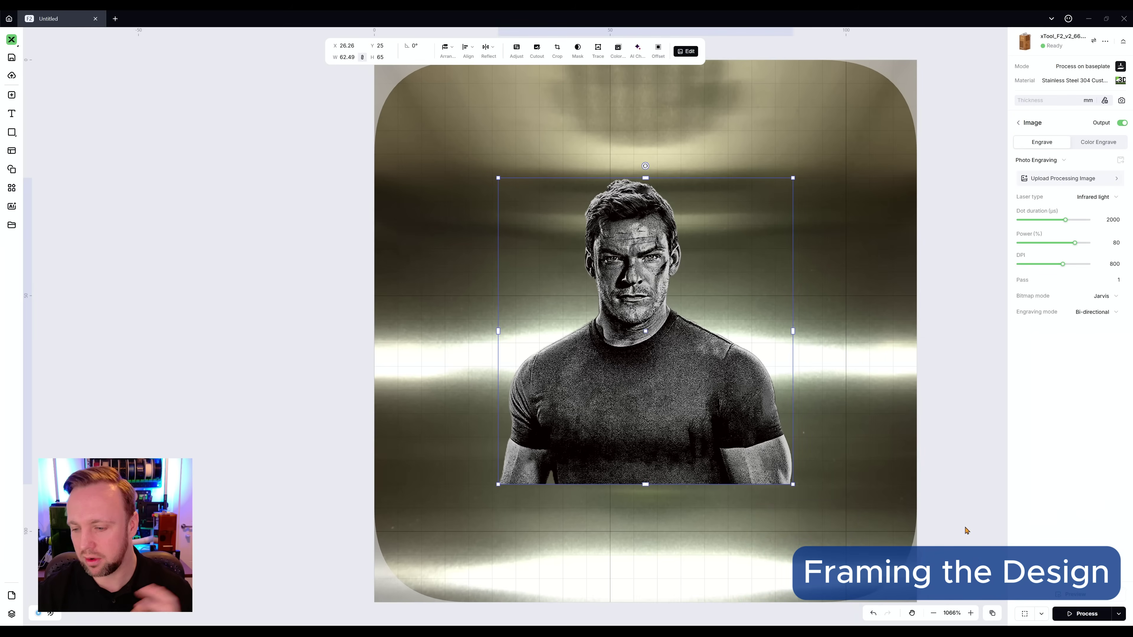
pyautogui.click(1038, 618)
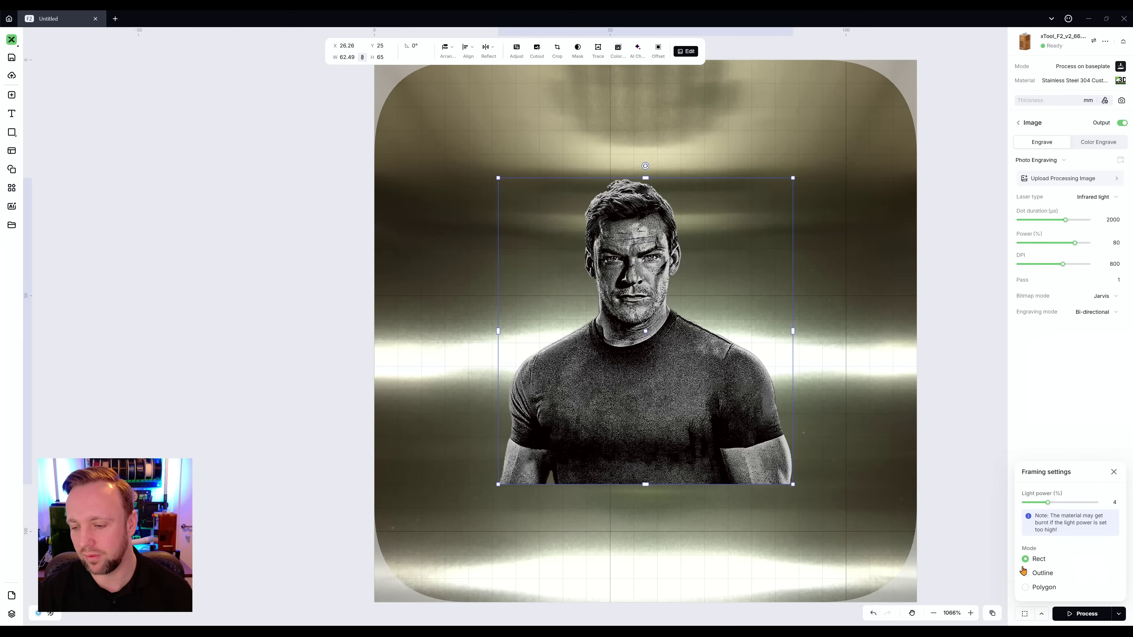
pyautogui.moveTo(1048, 503); pyautogui.dragTo(1097, 504)
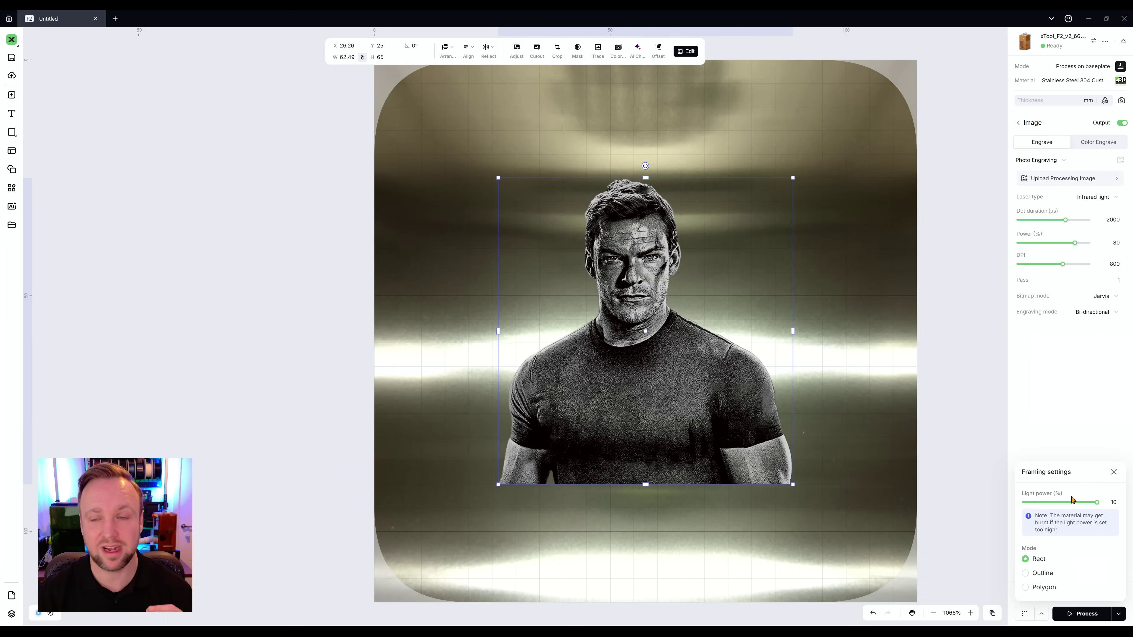
pyautogui.moveTo(1028, 560)
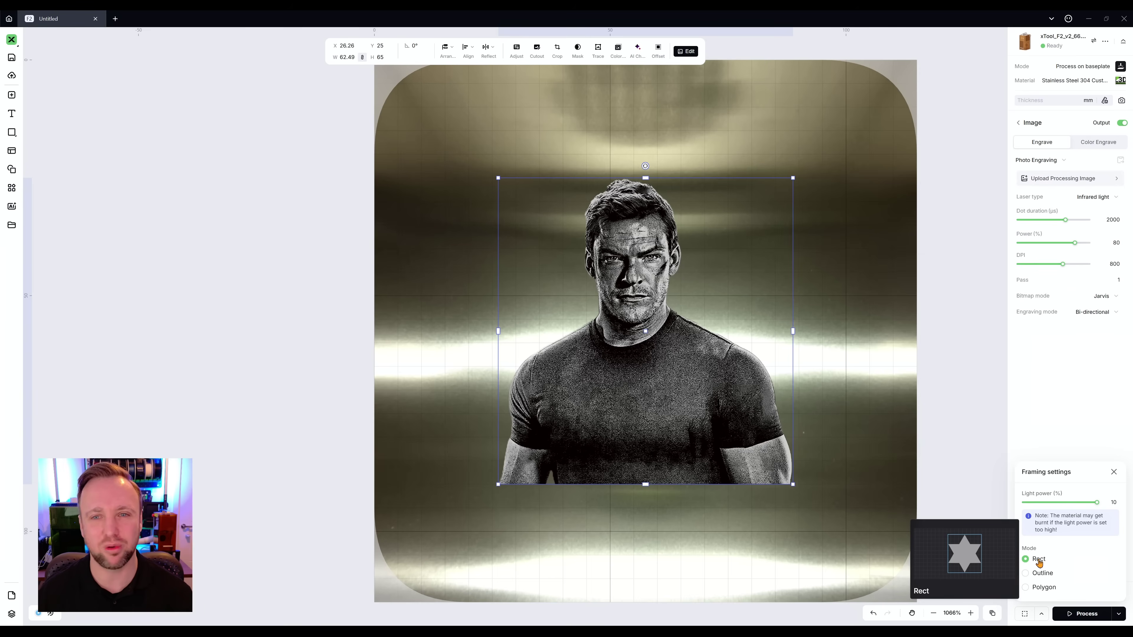
pyautogui.click(1025, 614)
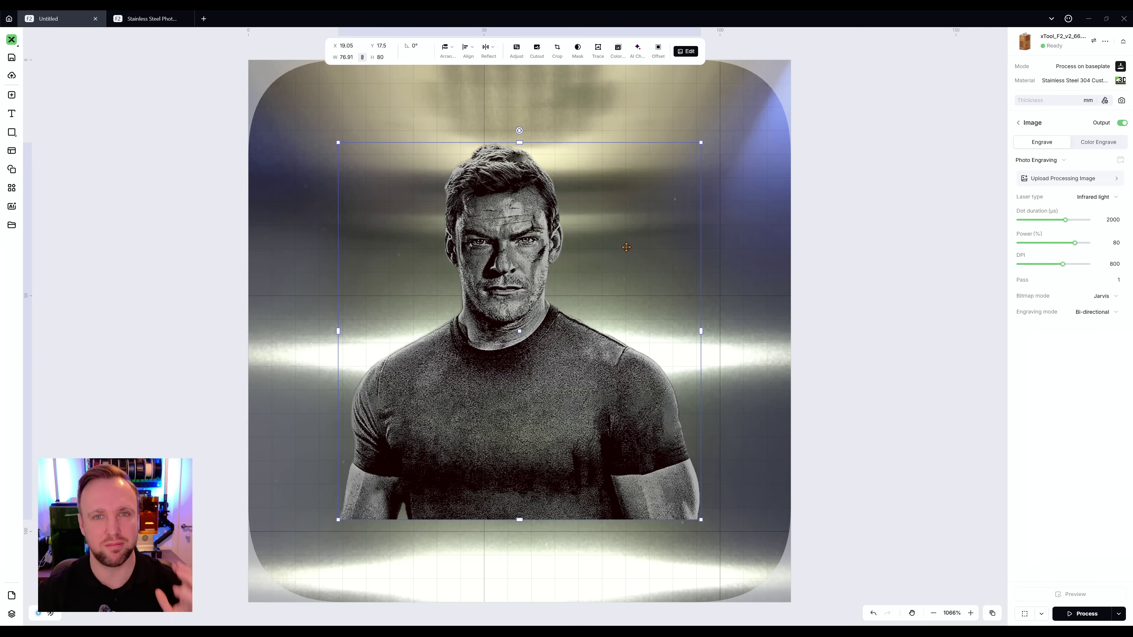
# Reselect the portrait and start the engrave, continuing past the fire-detection safety warning
pyautogui.click(821, 271)
pyautogui.click(533, 284)
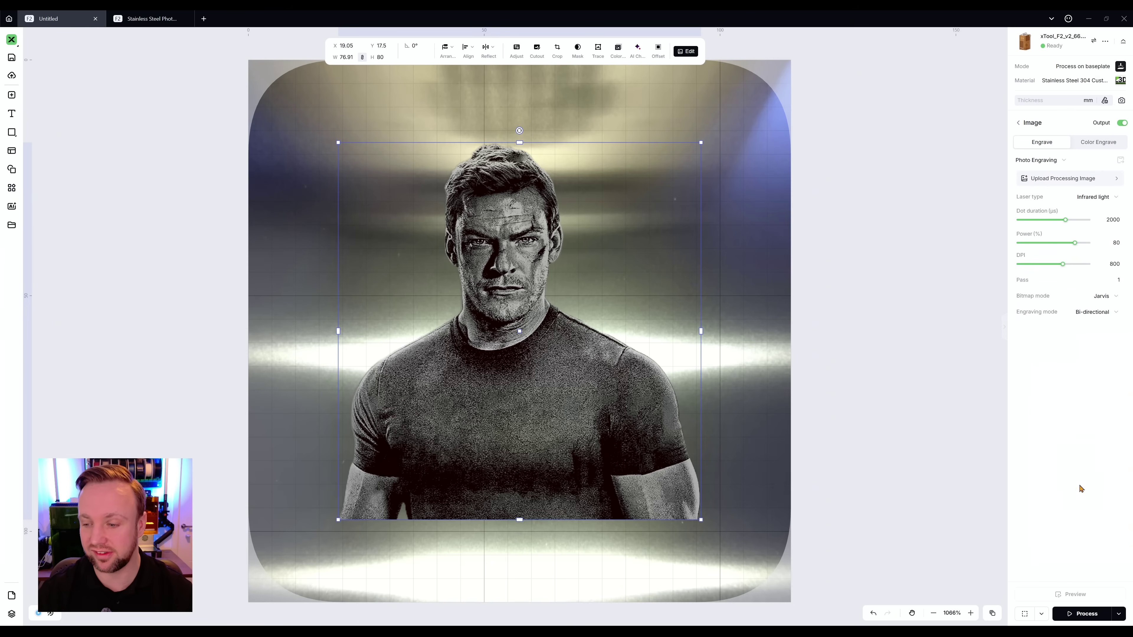
pyautogui.click(1084, 614)
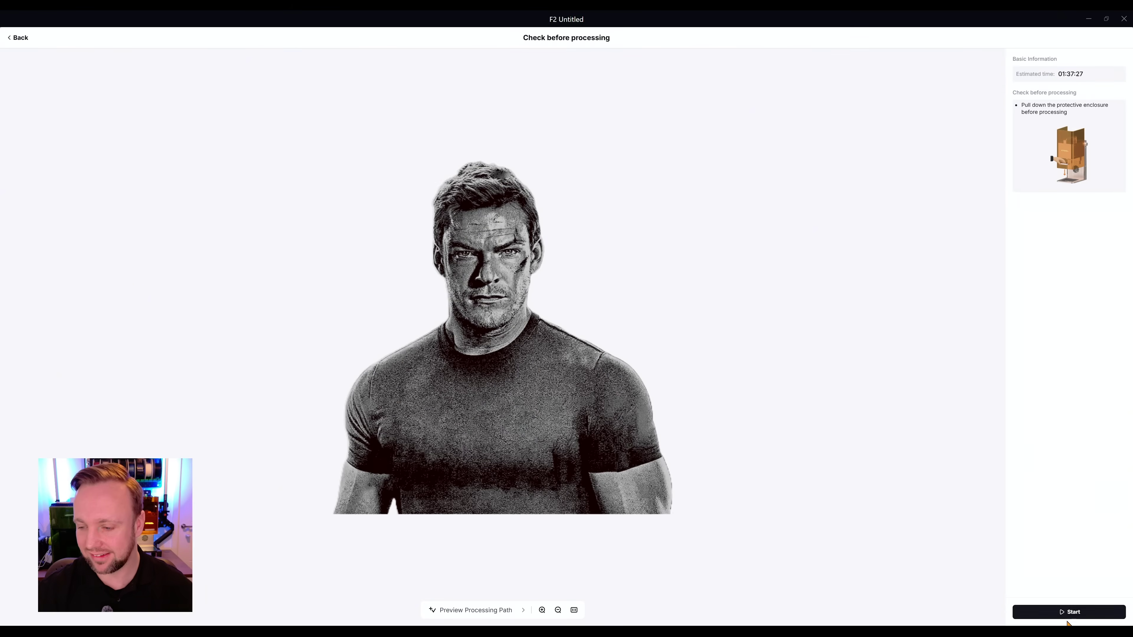
pyautogui.click(1072, 612)
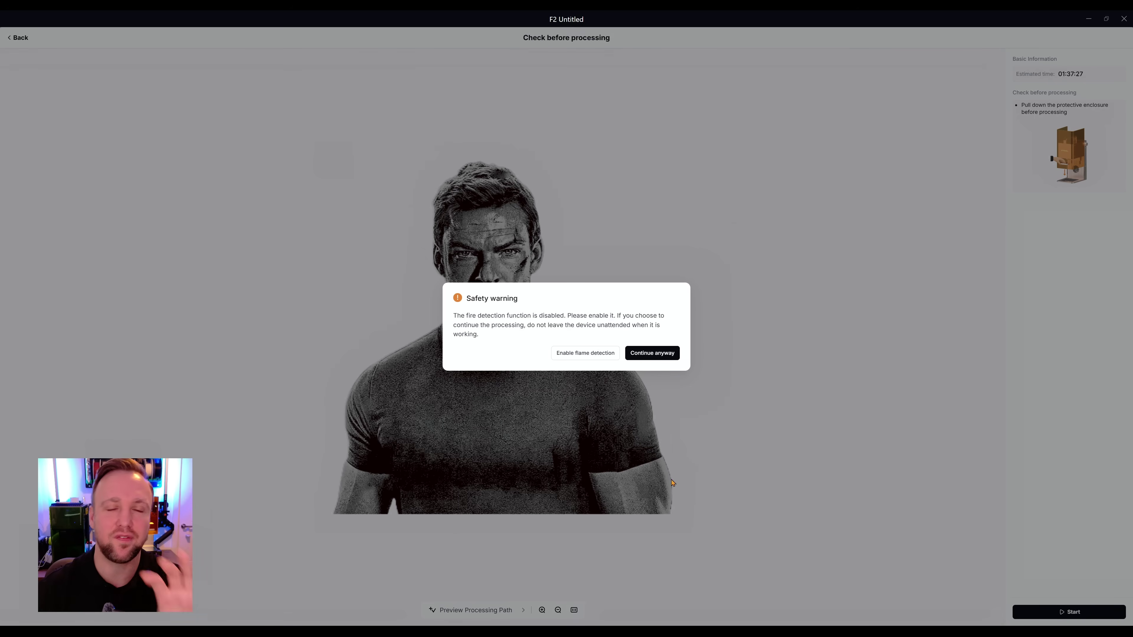
pyautogui.click(638, 353)
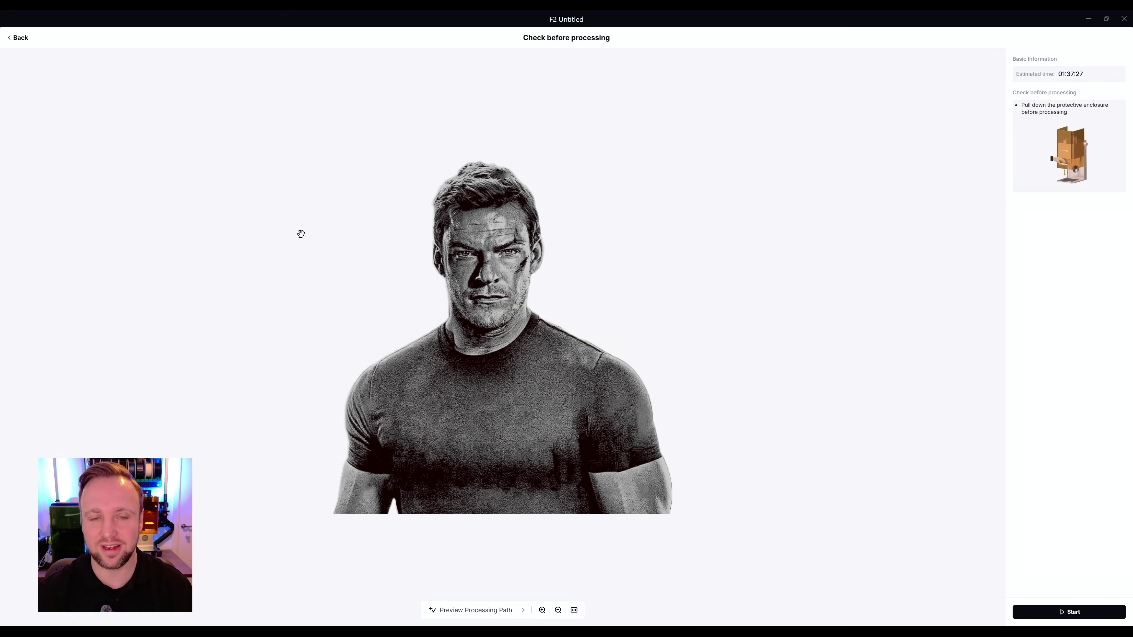
# Start processing so the portrait file transfers to the F2
pyautogui.click(1026, 614)
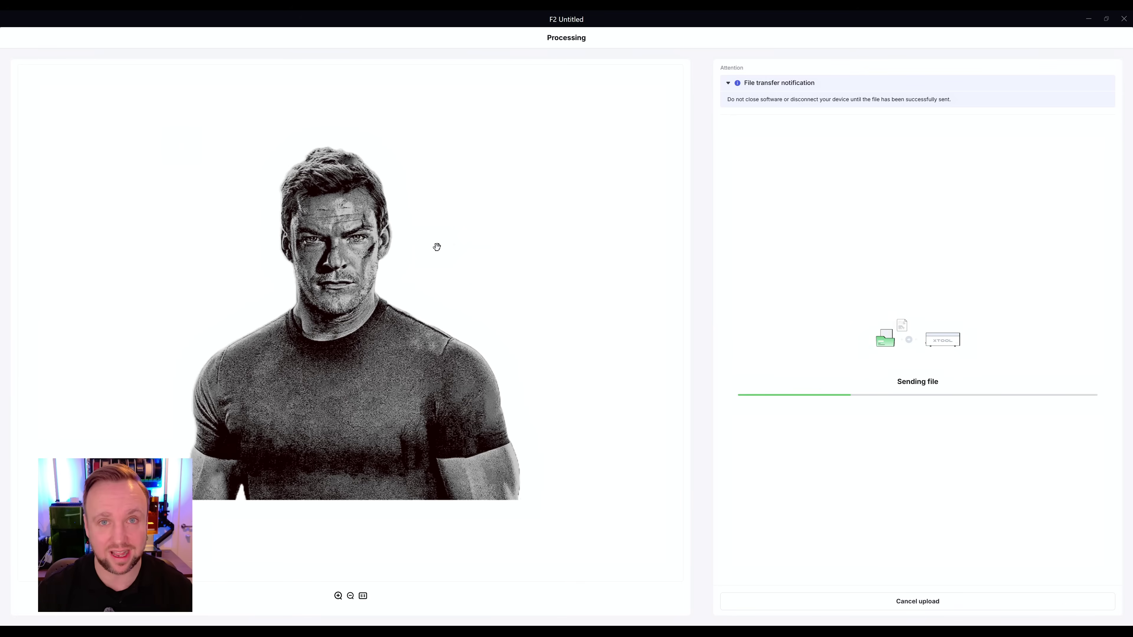